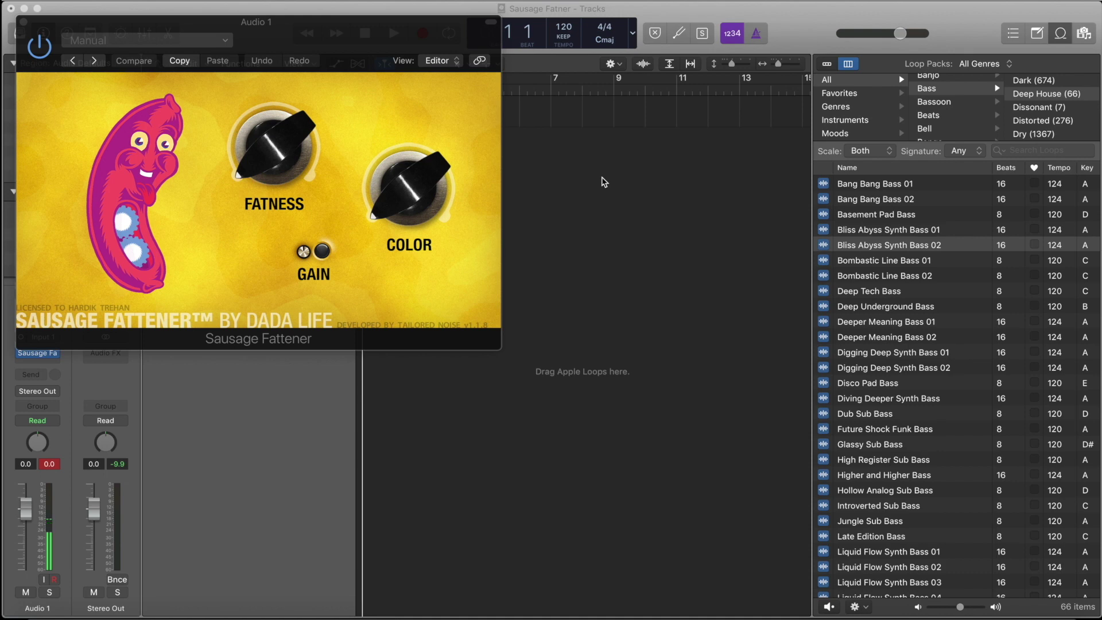
Move the Sausage Fattener window aside and bring the Dada Life website forward in Chrome.
{"action": "left_click_drag", "start_coordinate": [414, 39], "coordinate": [427, 72]}
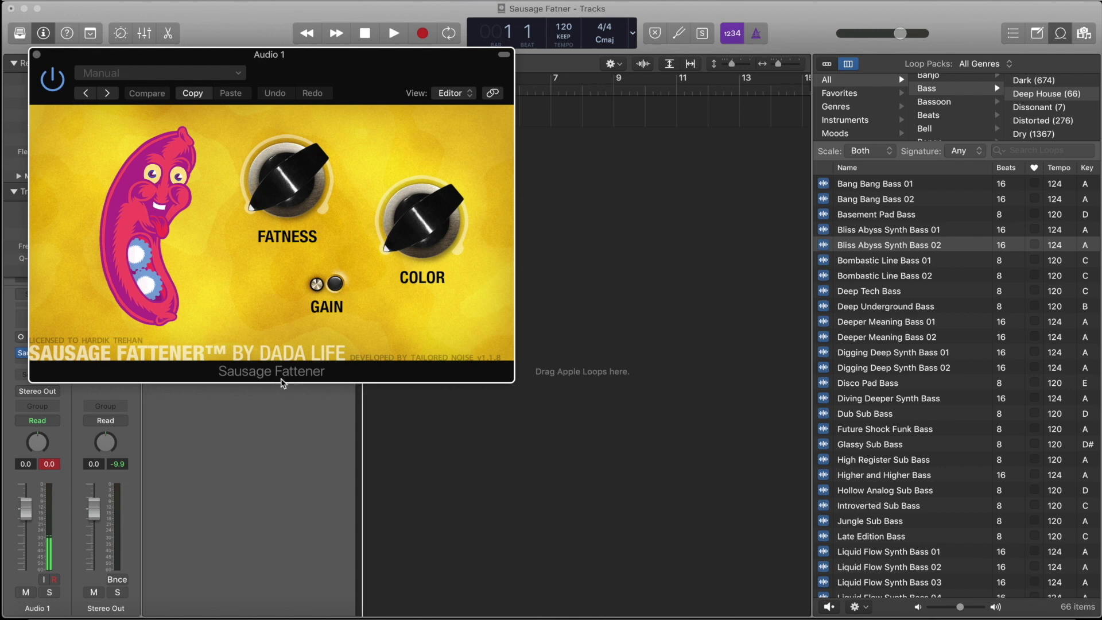
{"action": "left_click_drag", "start_coordinate": [345, 63], "coordinate": [477, 88]}
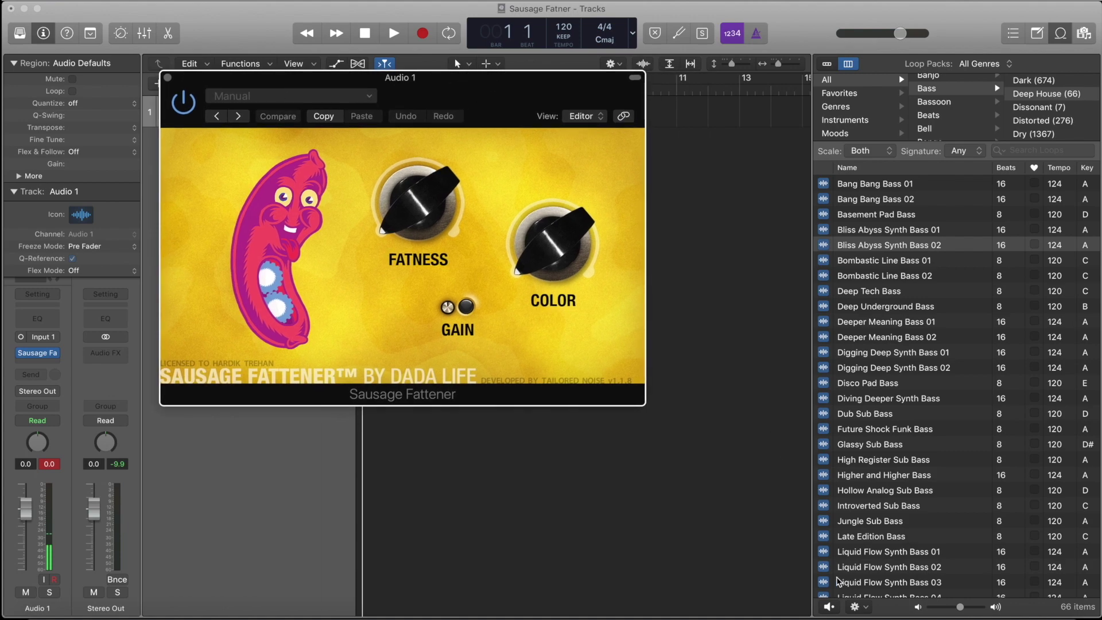
{"action": "left_click", "coordinate": [1025, 612]}
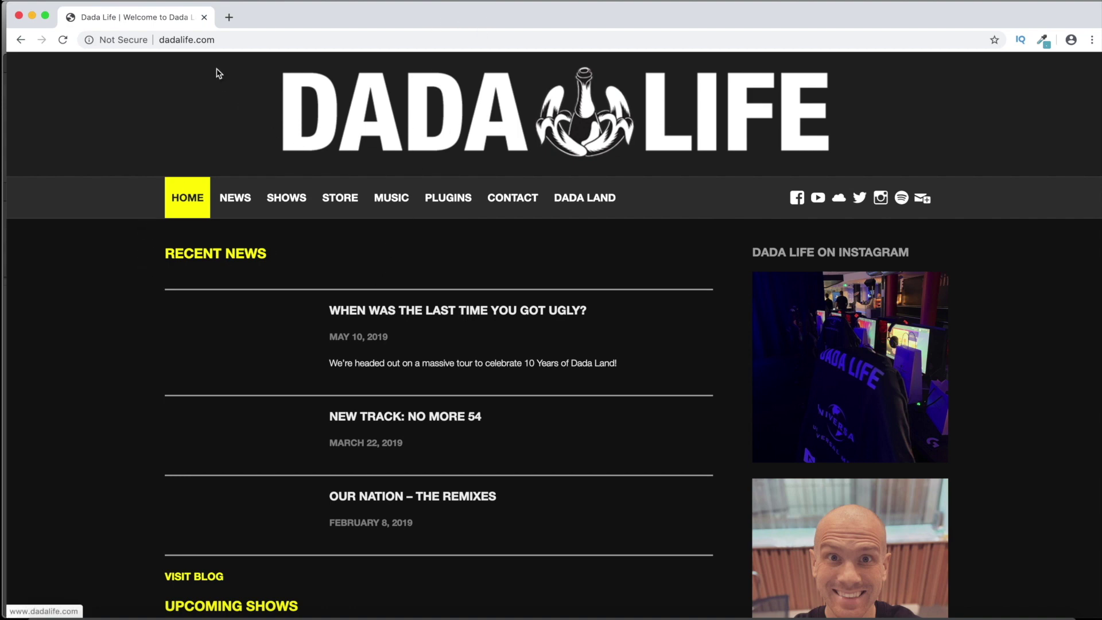
Go to the Dada Life PLUGINS page and scroll down to Sausage Fattener.
{"action": "scroll", "coordinate": [277, 287], "scroll_direction": "down", "scroll_amount": 4}
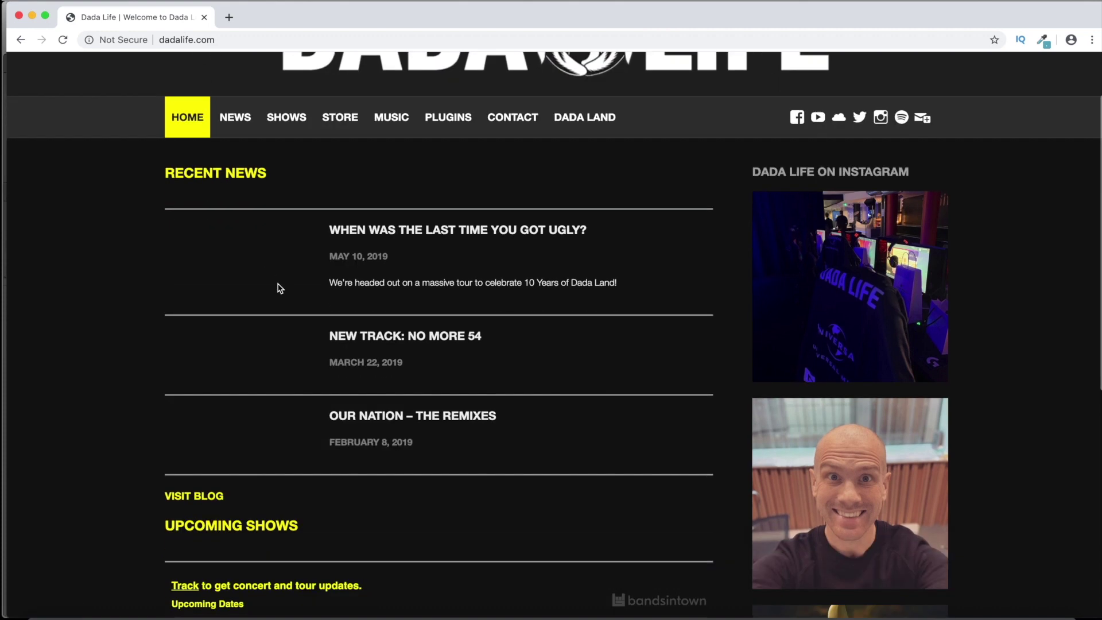
{"action": "scroll", "coordinate": [278, 288], "scroll_direction": "up", "scroll_amount": 4}
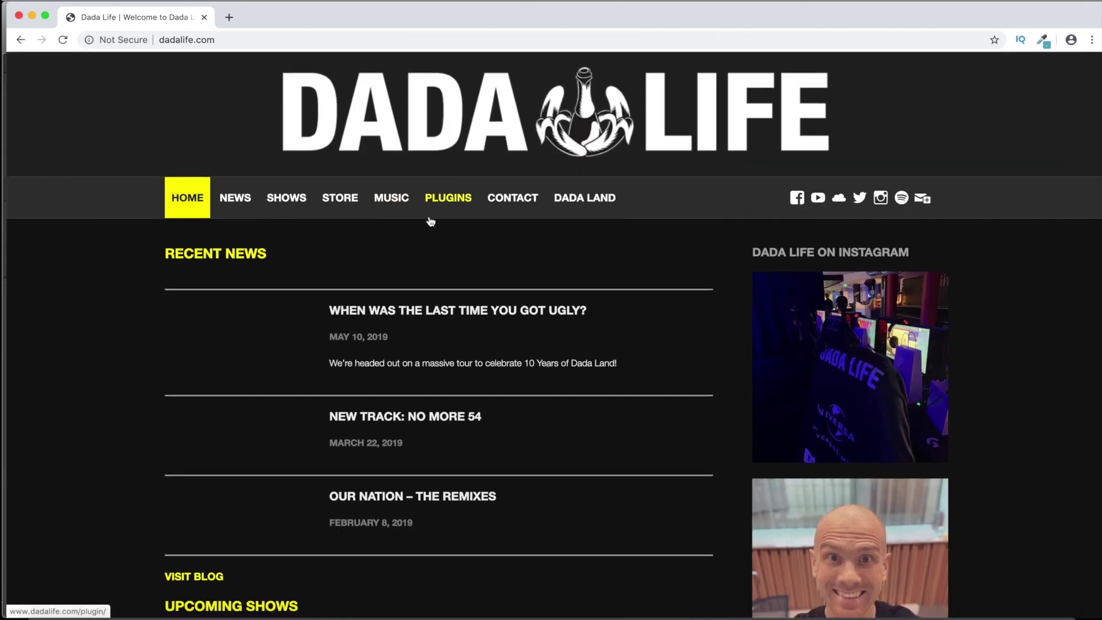
{"action": "left_click", "coordinate": [466, 198]}
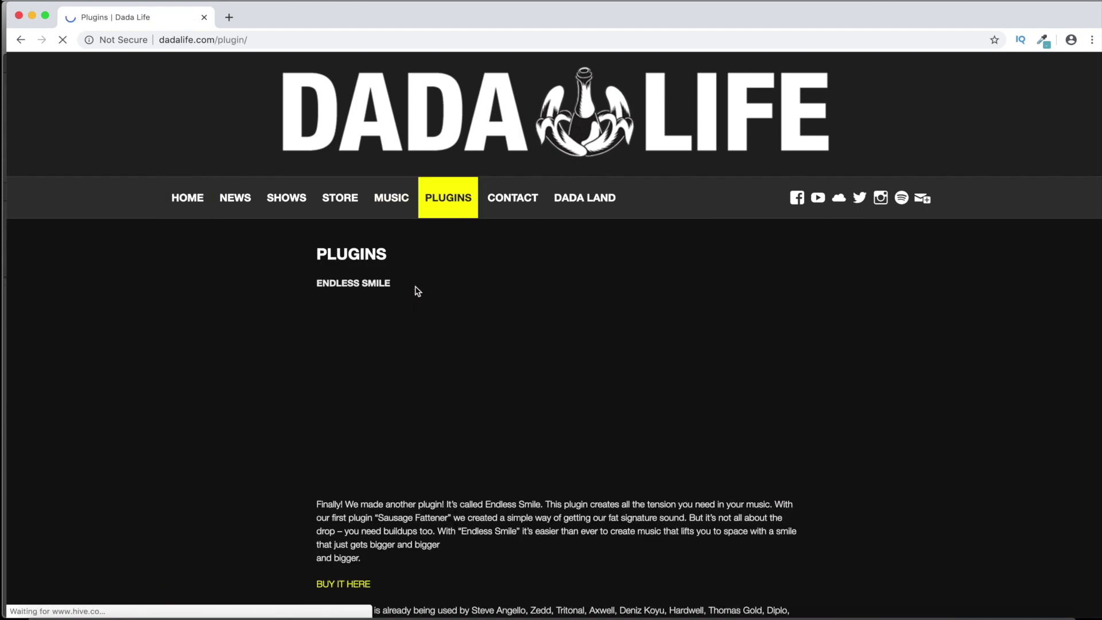
{"action": "scroll", "coordinate": [443, 304], "scroll_direction": "down", "scroll_amount": 7}
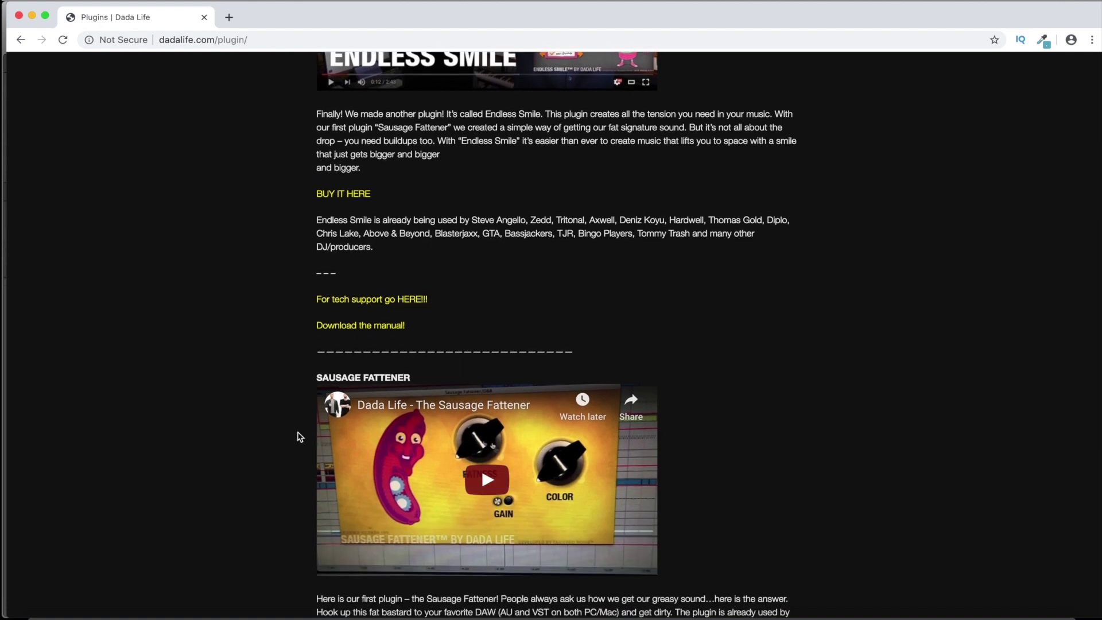
{"action": "scroll", "coordinate": [278, 390], "scroll_direction": "down", "scroll_amount": 2}
{"action": "scroll", "coordinate": [278, 391], "scroll_direction": "down", "scroll_amount": 1}
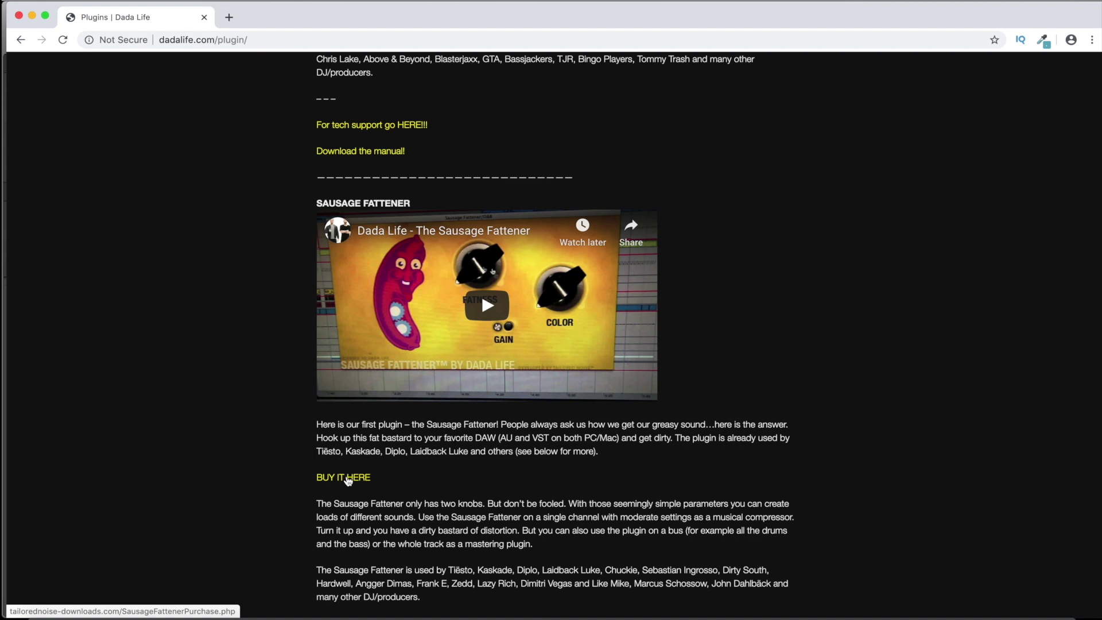
Open the $39 Sausage Fattener purchase page, then minimize Chrome to return to Logic.
{"action": "left_click", "coordinate": [346, 479]}
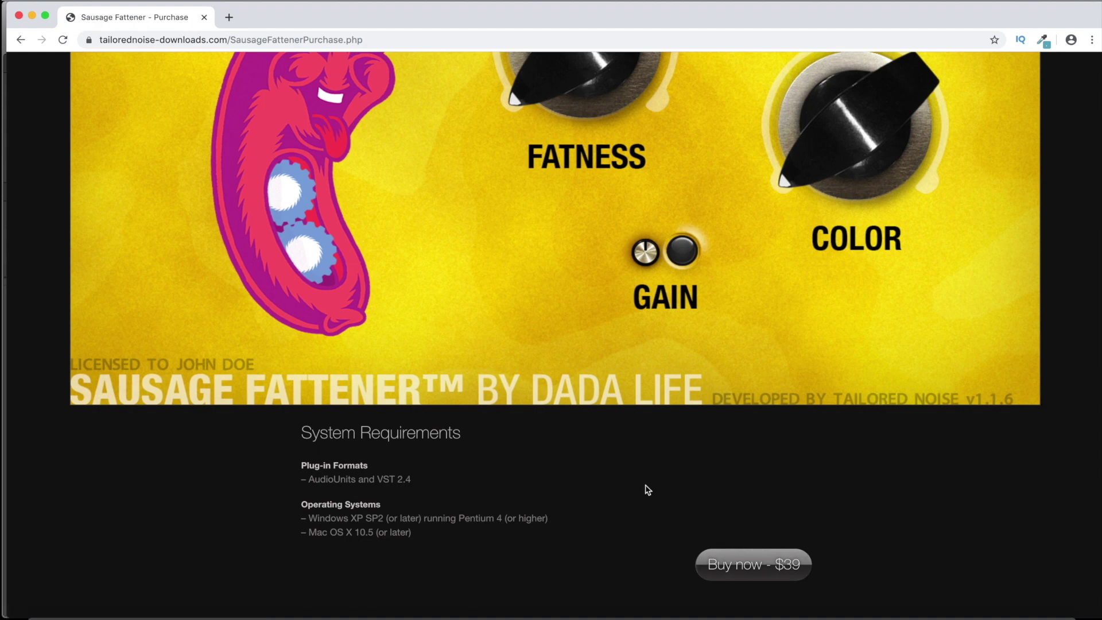
{"action": "scroll", "coordinate": [410, 543], "scroll_direction": "up", "scroll_amount": 5}
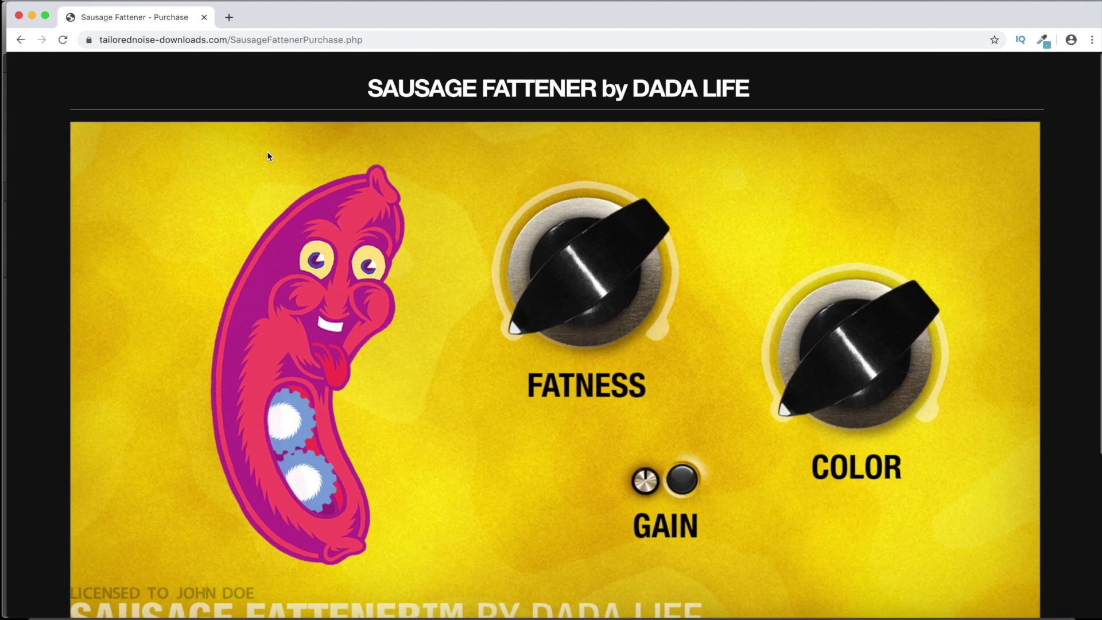
{"action": "left_click", "coordinate": [33, 17]}
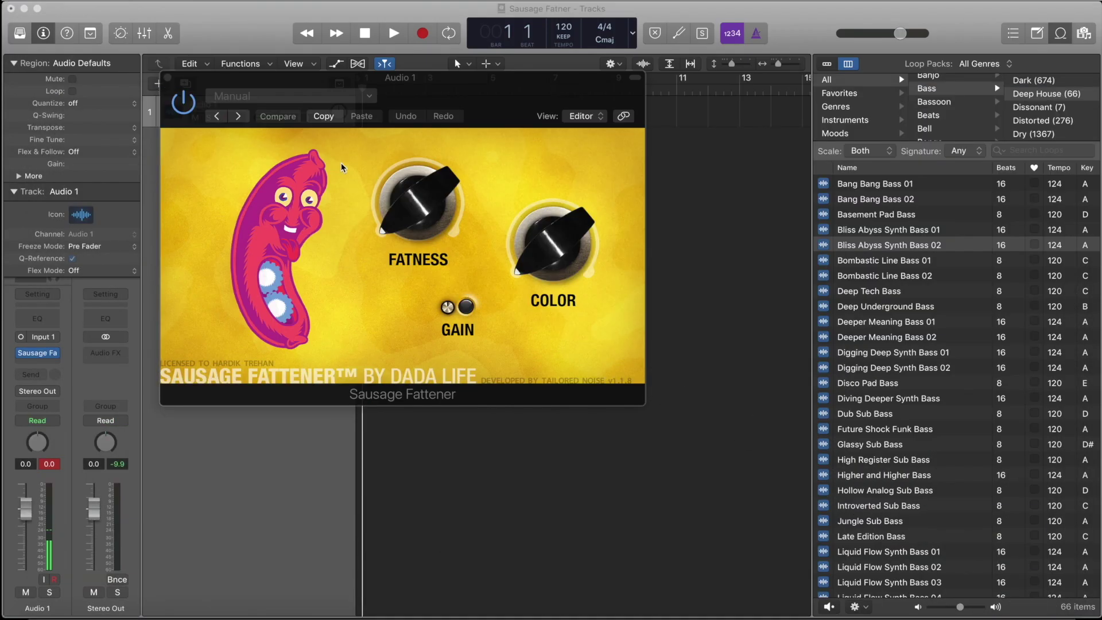
Set Sausage Fattener Fatness to about 21% with Color at 0%, then close its window.
{"action": "left_click_drag", "start_coordinate": [498, 89], "coordinate": [400, 33]}
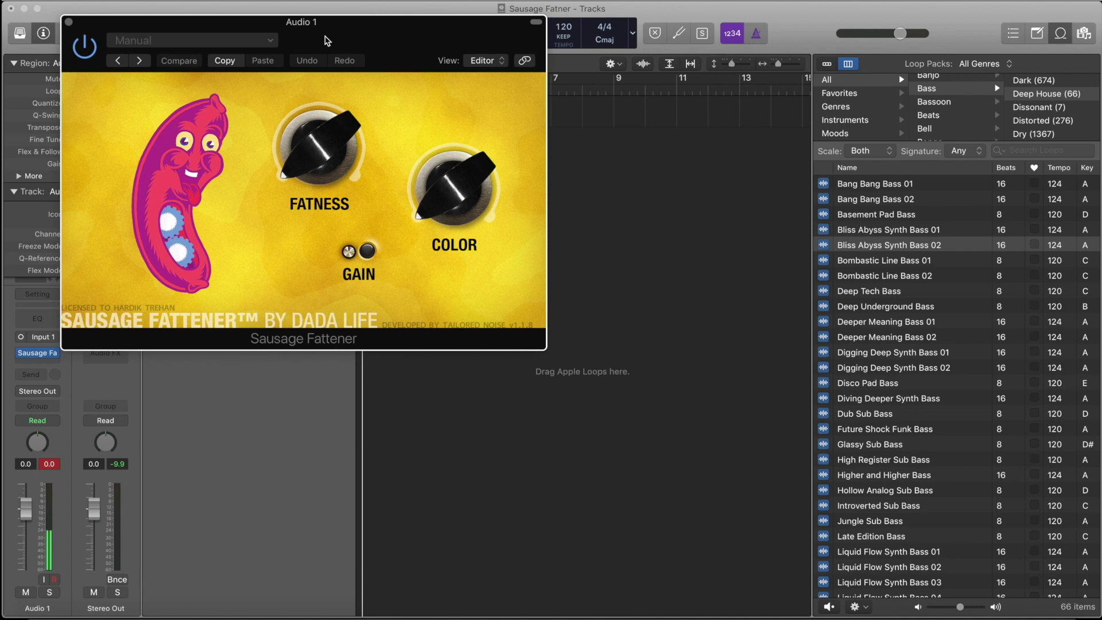
{"action": "left_click_drag", "start_coordinate": [305, 167], "coordinate": [252, 199]}
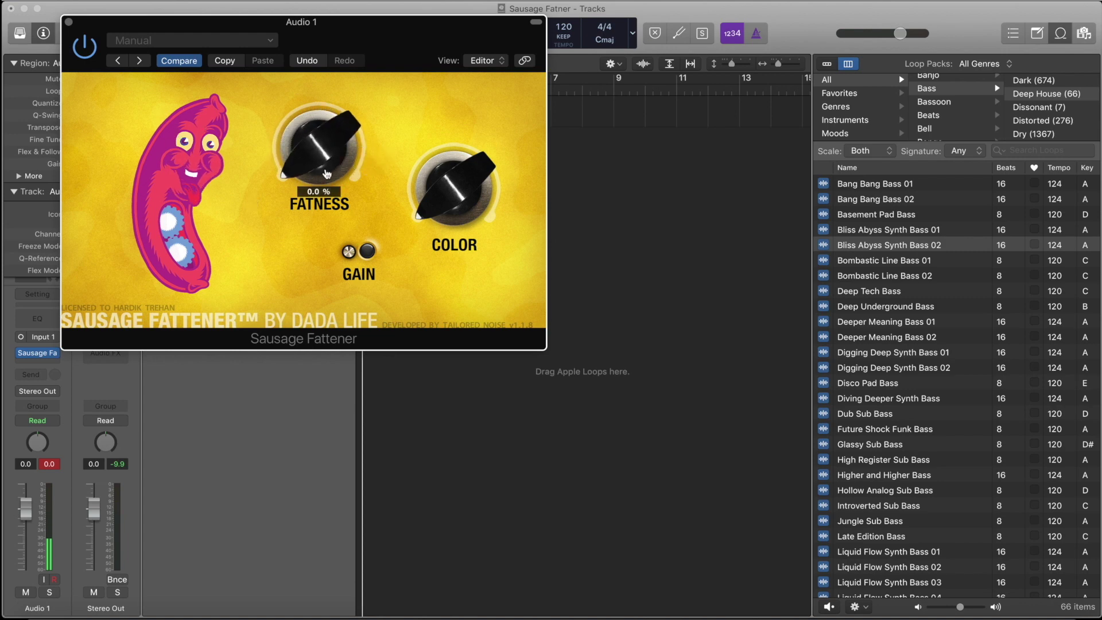
{"action": "left_click_drag", "start_coordinate": [318, 158], "coordinate": [303, 197]}
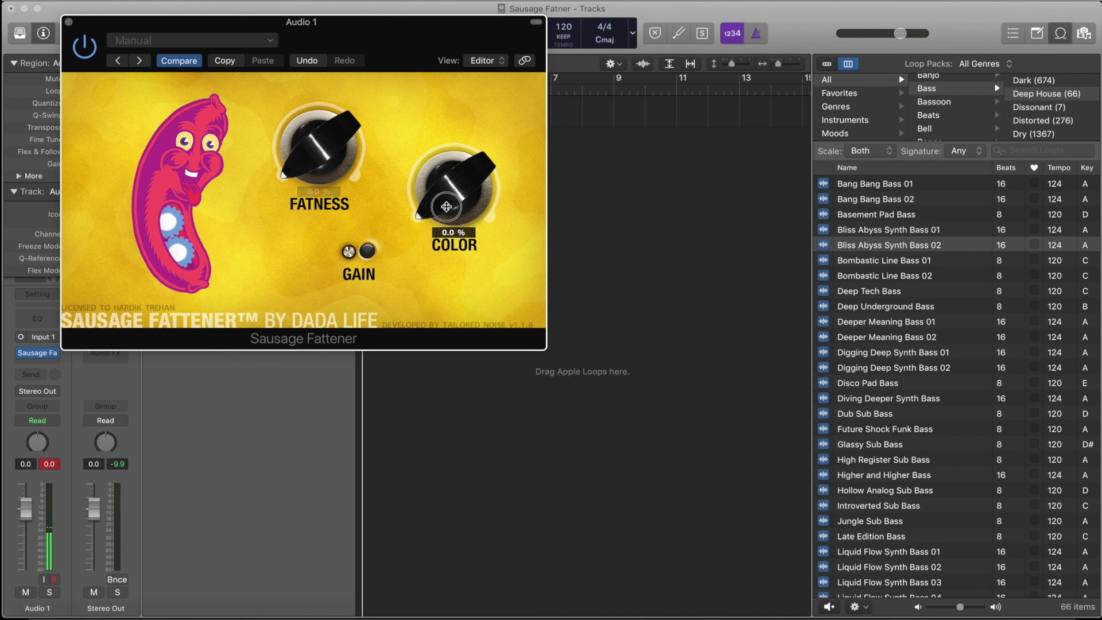
{"action": "mouse_move", "coordinate": [442, 238]}
{"action": "left_mouse_down"}
{"action": "mouse_move", "coordinate": [450, 189]}
{"action": "mouse_move", "coordinate": [450, 244]}
{"action": "left_mouse_up"}
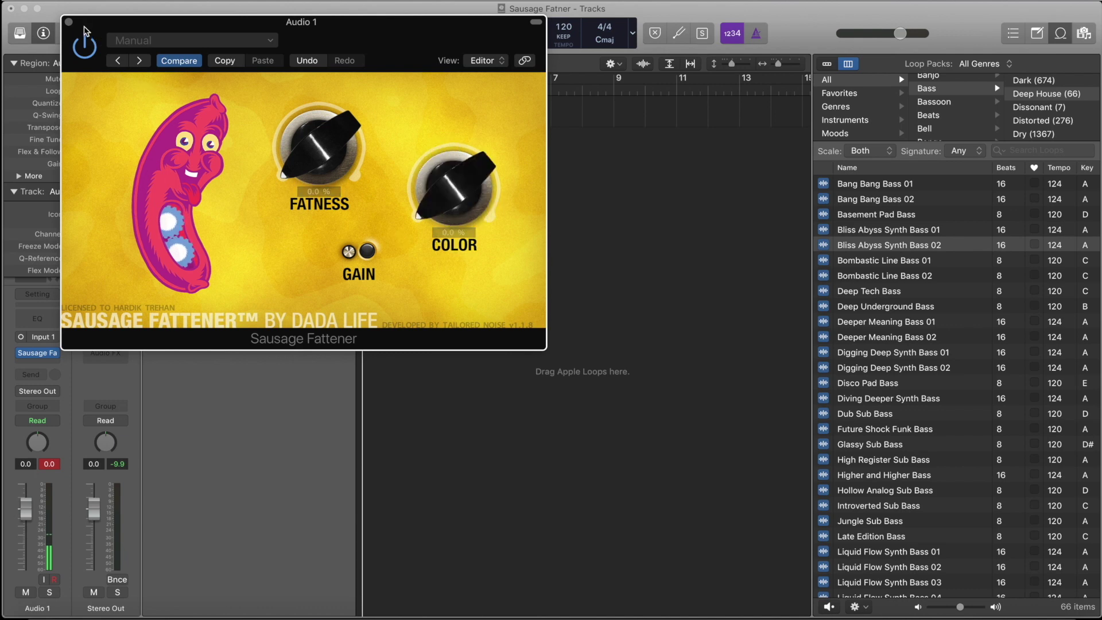
{"action": "left_click", "coordinate": [68, 23]}
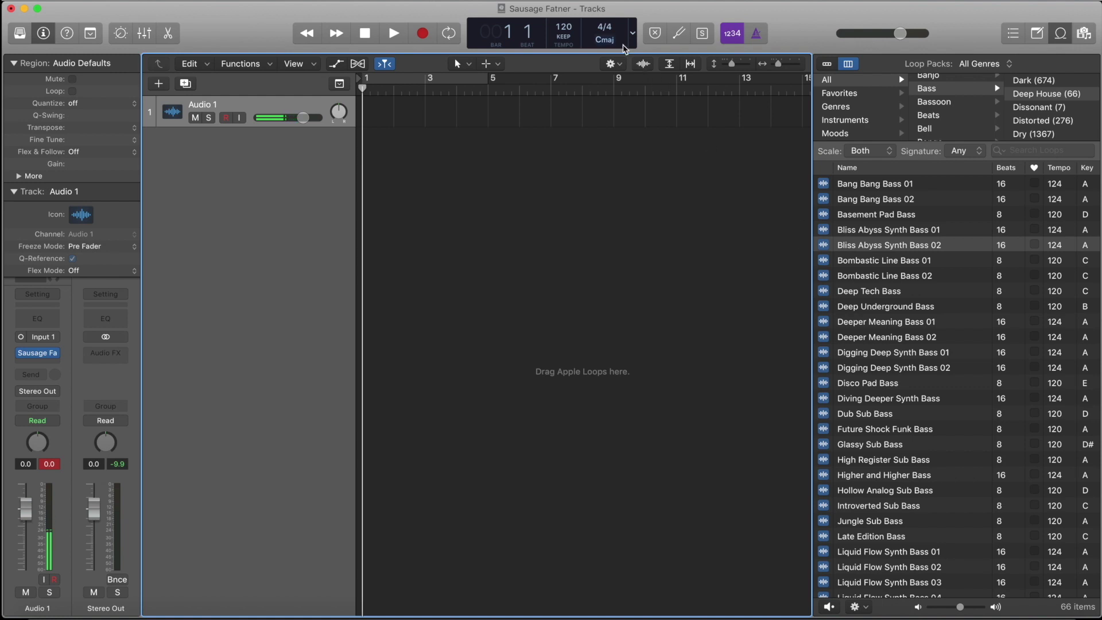
Choose D# minor from the LCD key display, replacing C major as the project key.
{"action": "left_click", "coordinate": [615, 46]}
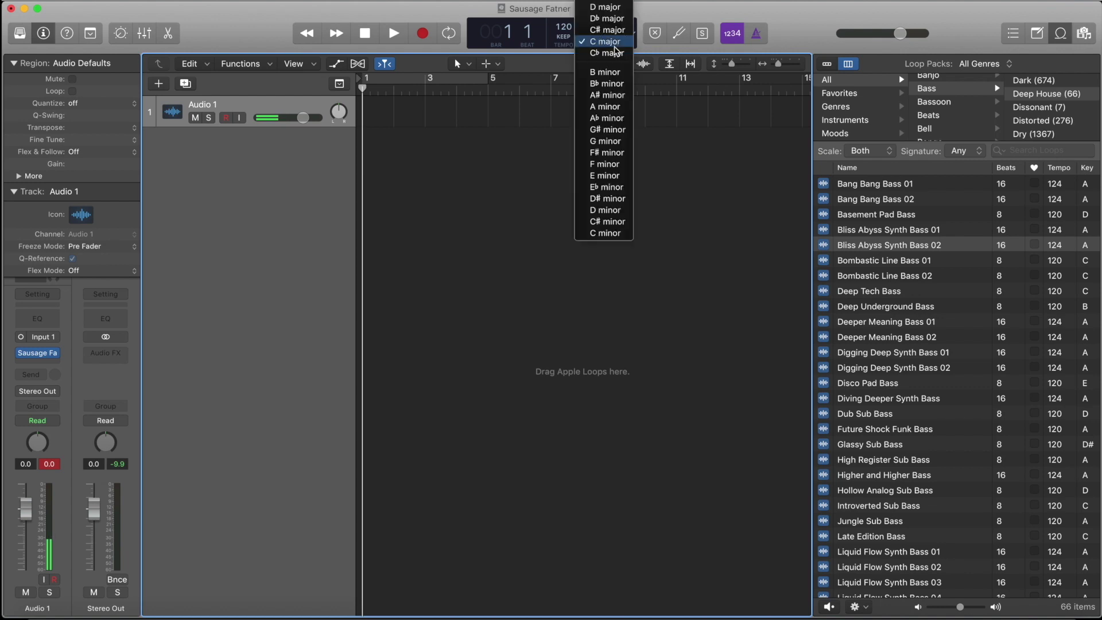
{"action": "left_click", "coordinate": [607, 200]}
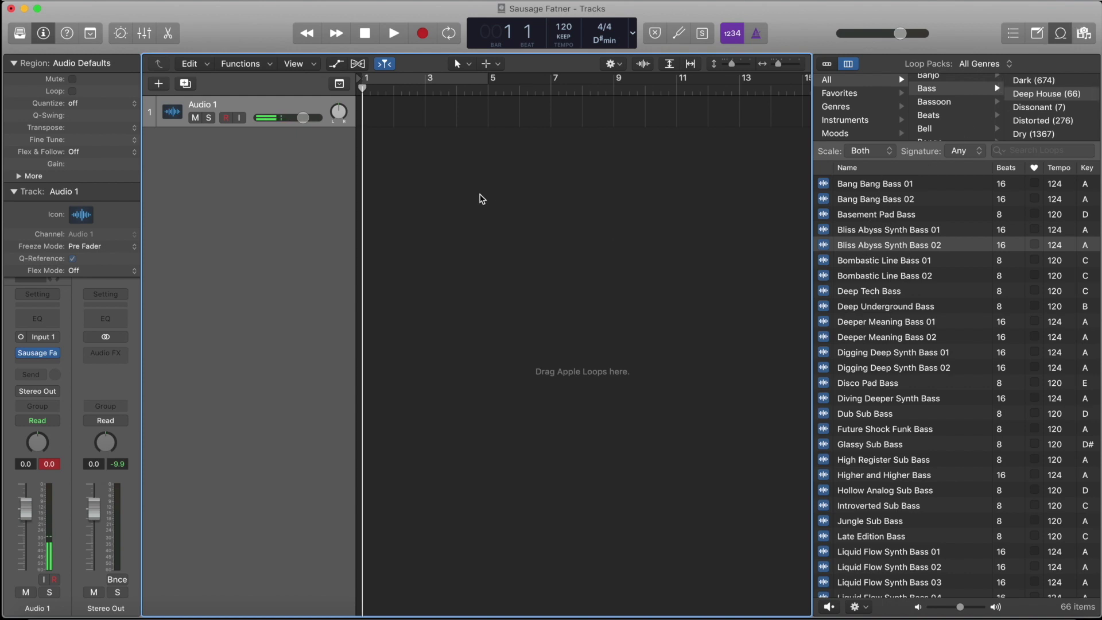
Preview the Bliss Abyss Synth Bass 02 loop in the Loop Browser.
{"action": "key", "text": "space"}
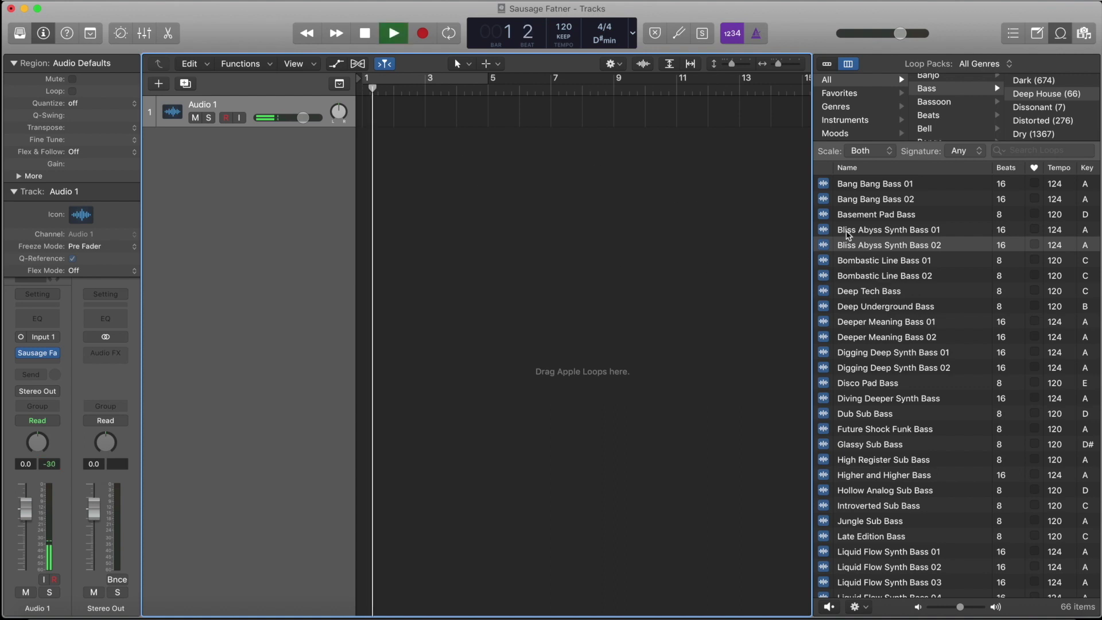
{"action": "left_click", "coordinate": [865, 247]}
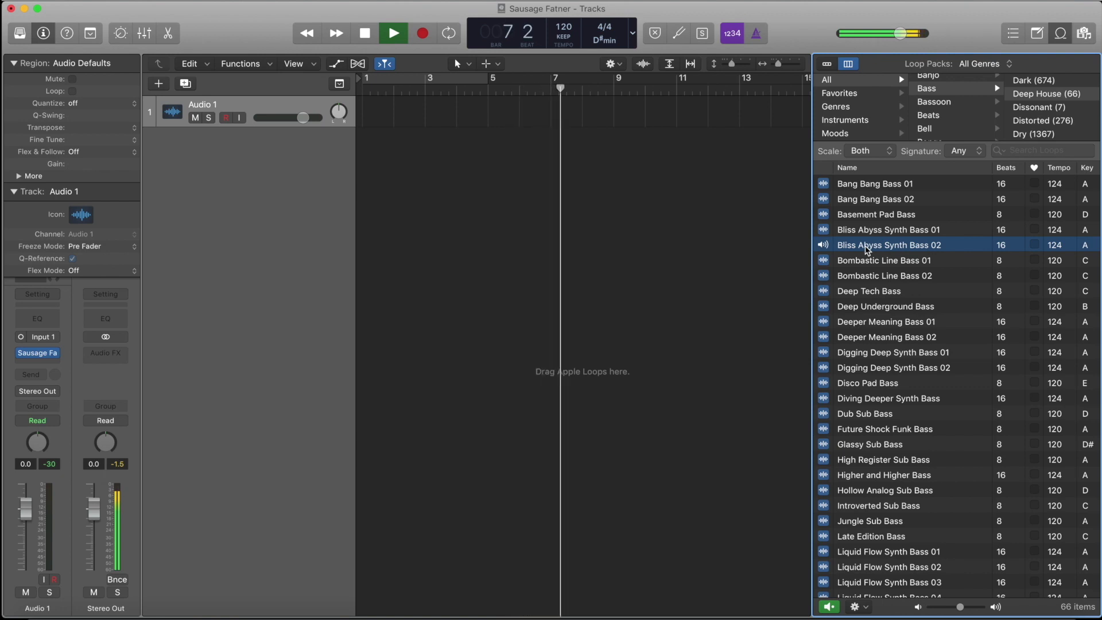
{"action": "key", "text": "space"}
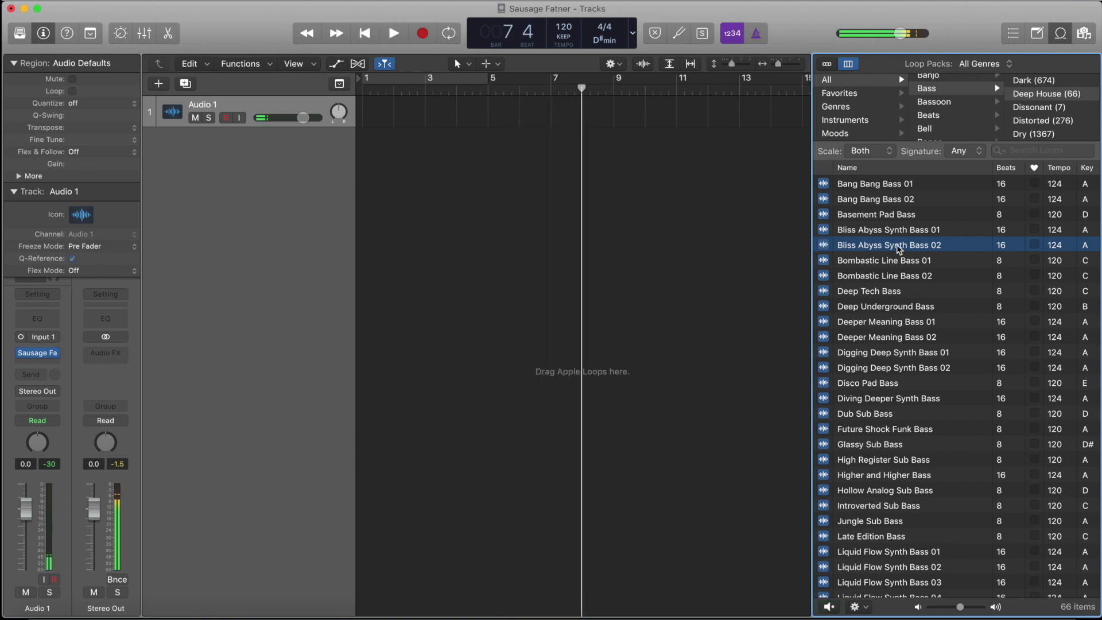
Place Bliss Abyss Synth Bass 02 on a new track at bar 1, play it, and hide the Loop Browser.
{"action": "left_click_drag", "start_coordinate": [900, 248], "coordinate": [300, 107]}
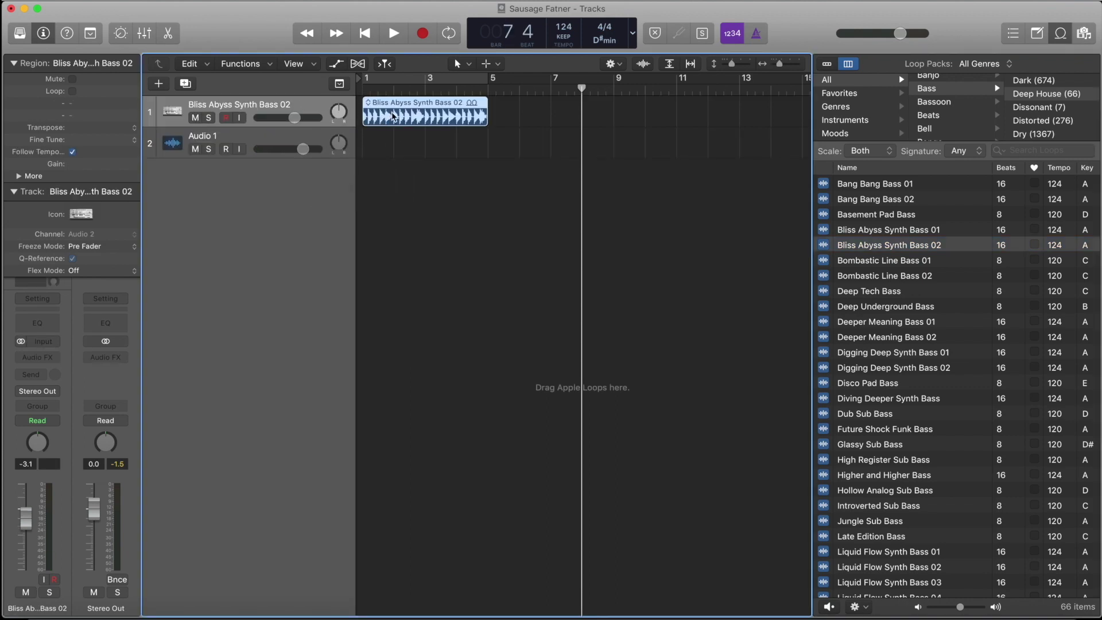
{"action": "left_click", "coordinate": [363, 89]}
{"action": "key", "text": "space"}
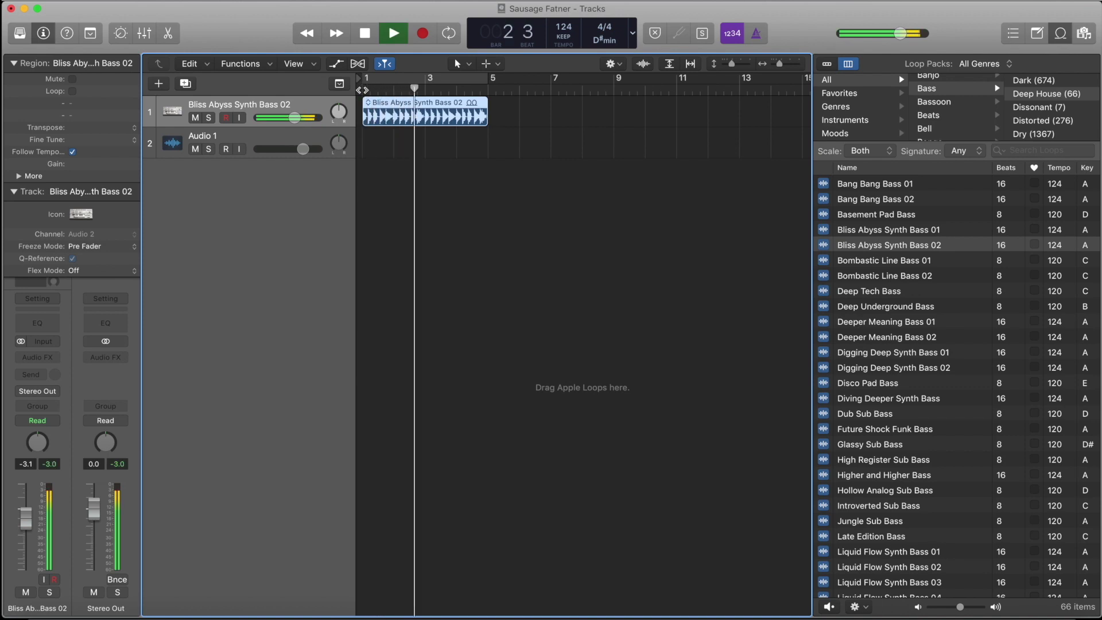
{"action": "key", "text": "space"}
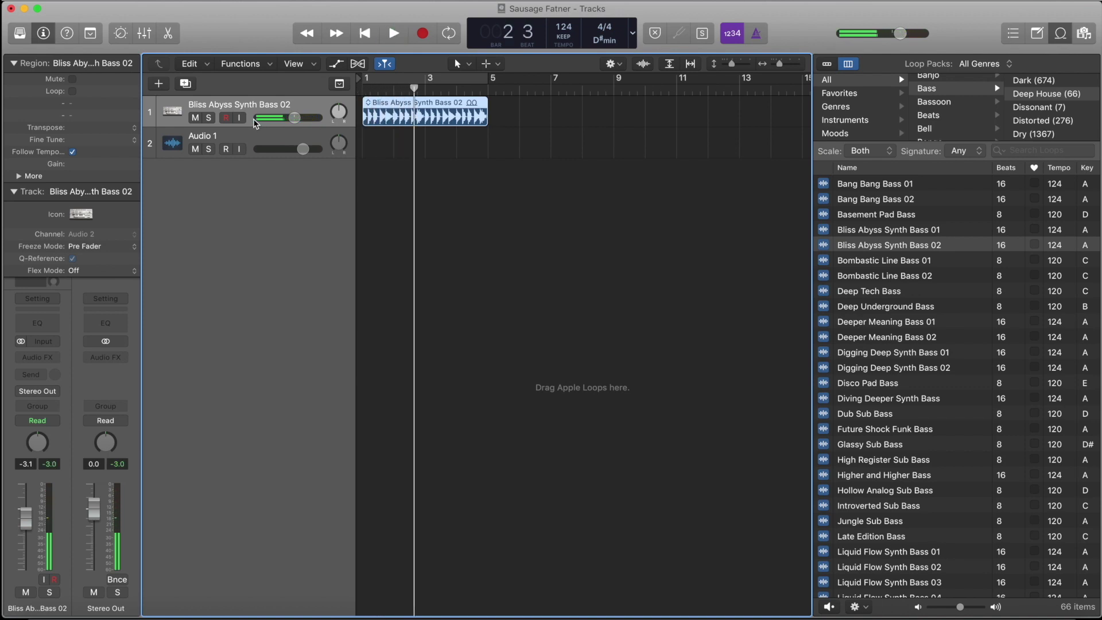
{"action": "left_click", "coordinate": [1061, 34]}
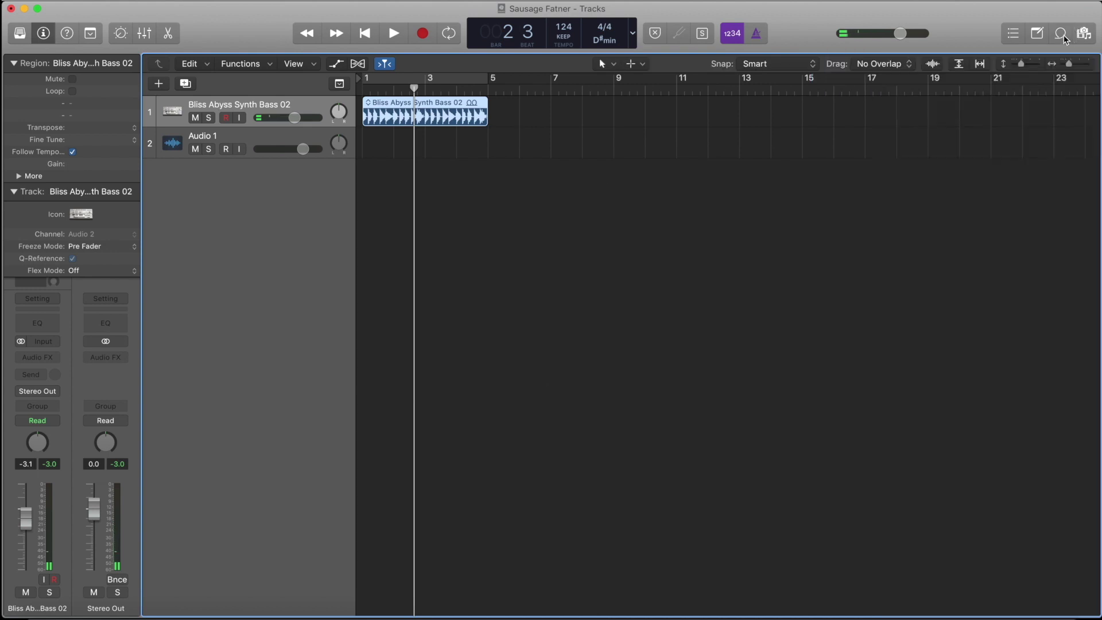
Insert Audio Units > Dada Life > Sausage Fattener > Stereo in the bass track's Audio FX slot.
{"action": "left_click", "coordinate": [52, 357]}
{"action": "mouse_move", "coordinate": [66, 384]}
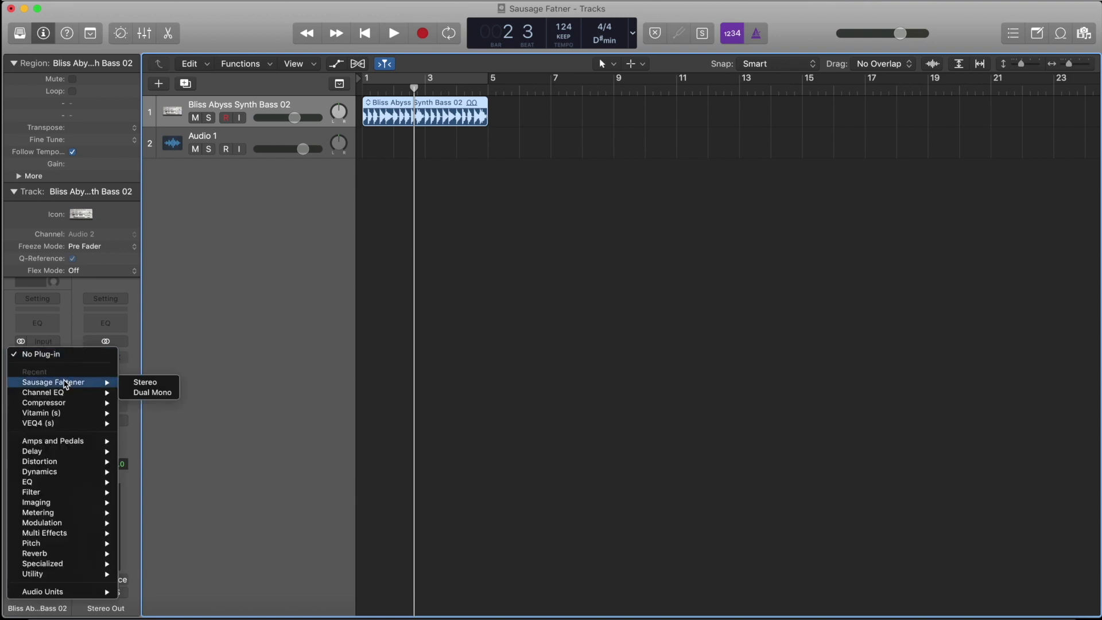
{"action": "mouse_move", "coordinate": [56, 595]}
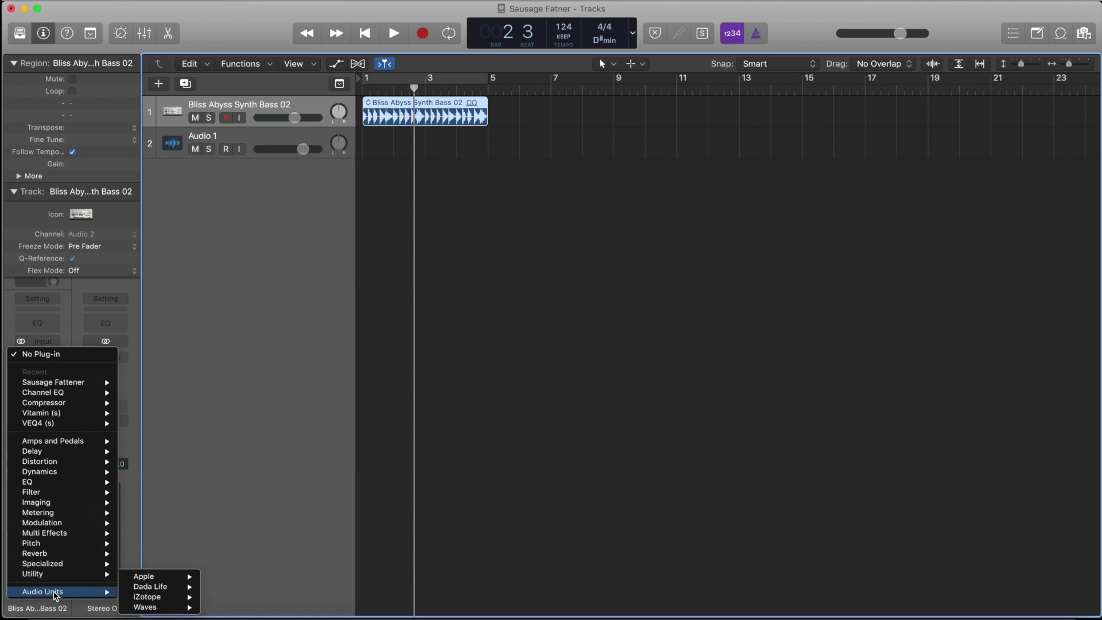
{"action": "mouse_move", "coordinate": [168, 592]}
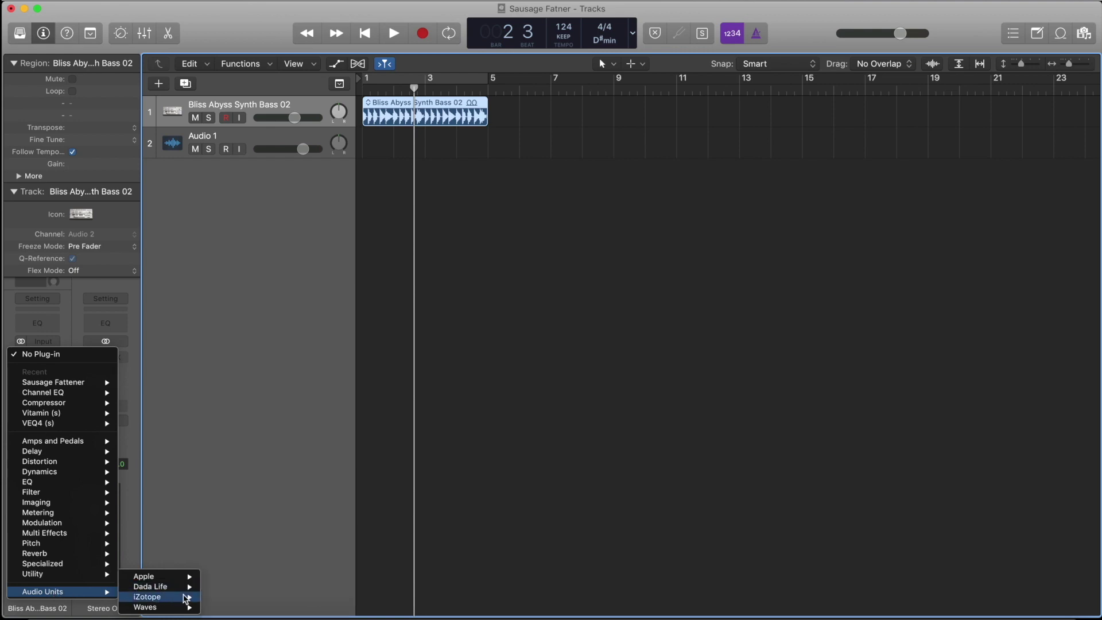
{"action": "mouse_move", "coordinate": [251, 589]}
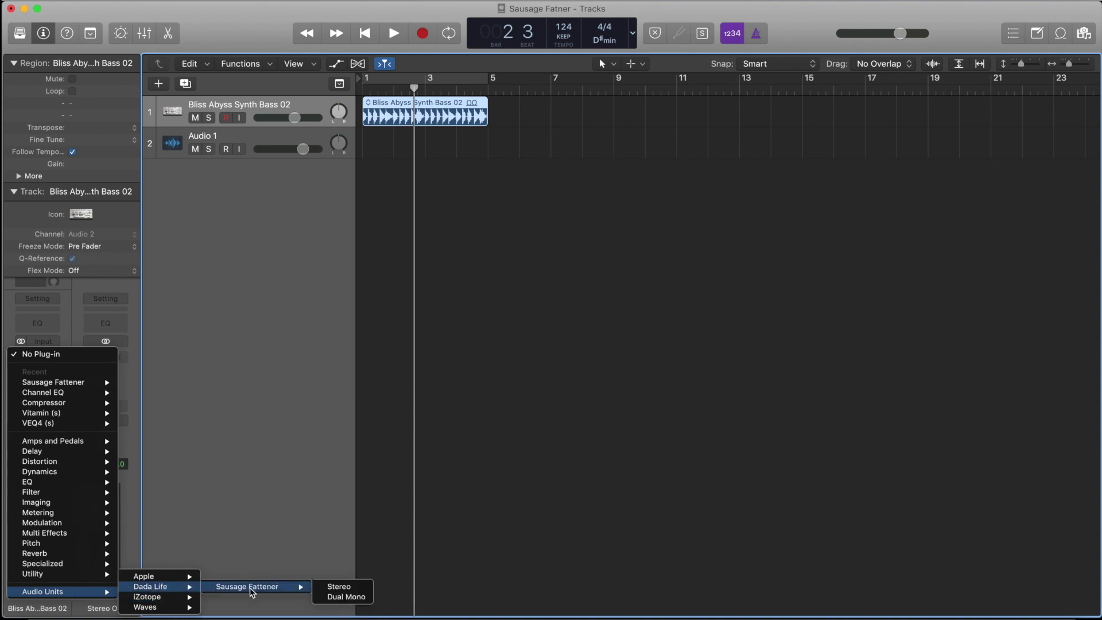
{"action": "left_click", "coordinate": [361, 588]}
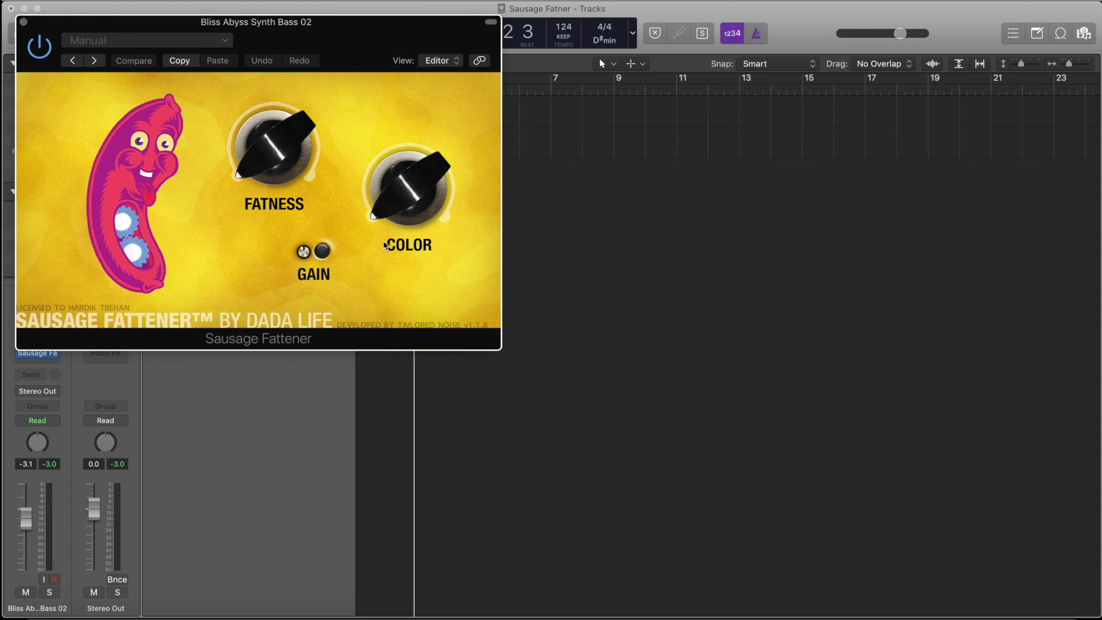
Turn on a bars 1–5 cycle and set the bass track's Sausage Fattener Fatness to 0.0%.
{"action": "left_click_drag", "start_coordinate": [366, 37], "coordinate": [660, 212]}
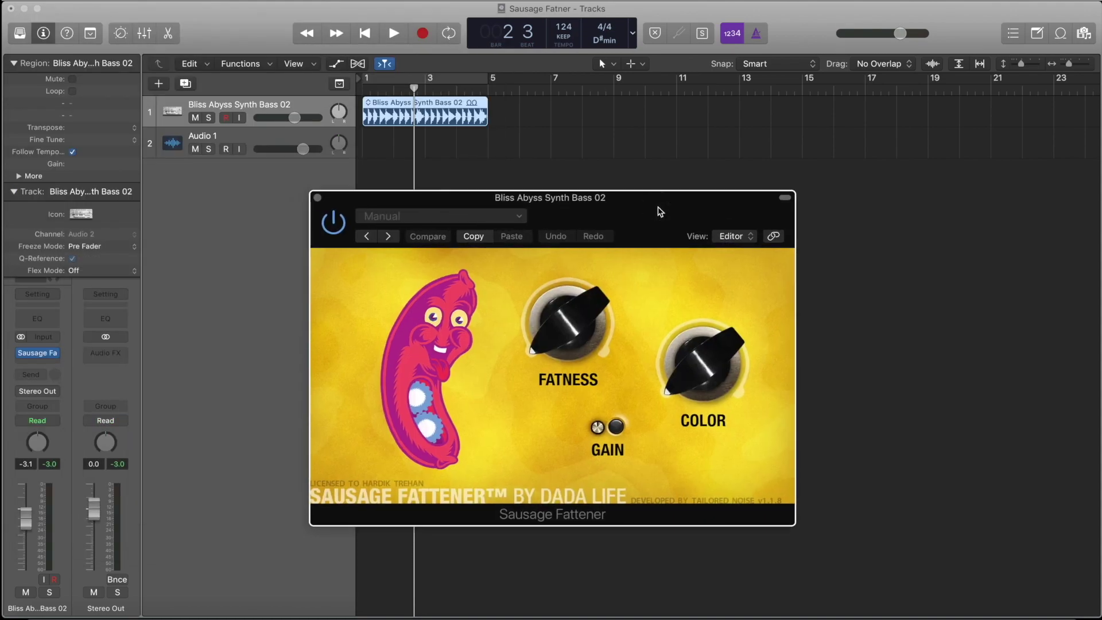
{"action": "left_click", "coordinate": [556, 345]}
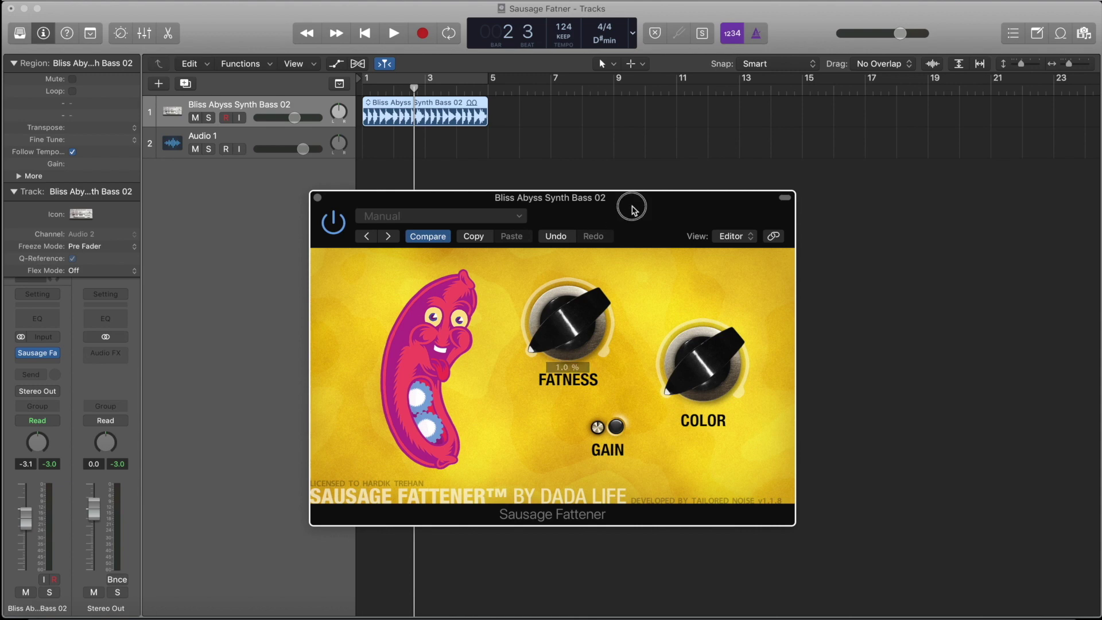
{"action": "left_click_drag", "start_coordinate": [625, 210], "coordinate": [721, 213]}
{"action": "left_click", "coordinate": [461, 81]}
{"action": "mouse_move", "coordinate": [677, 327]}
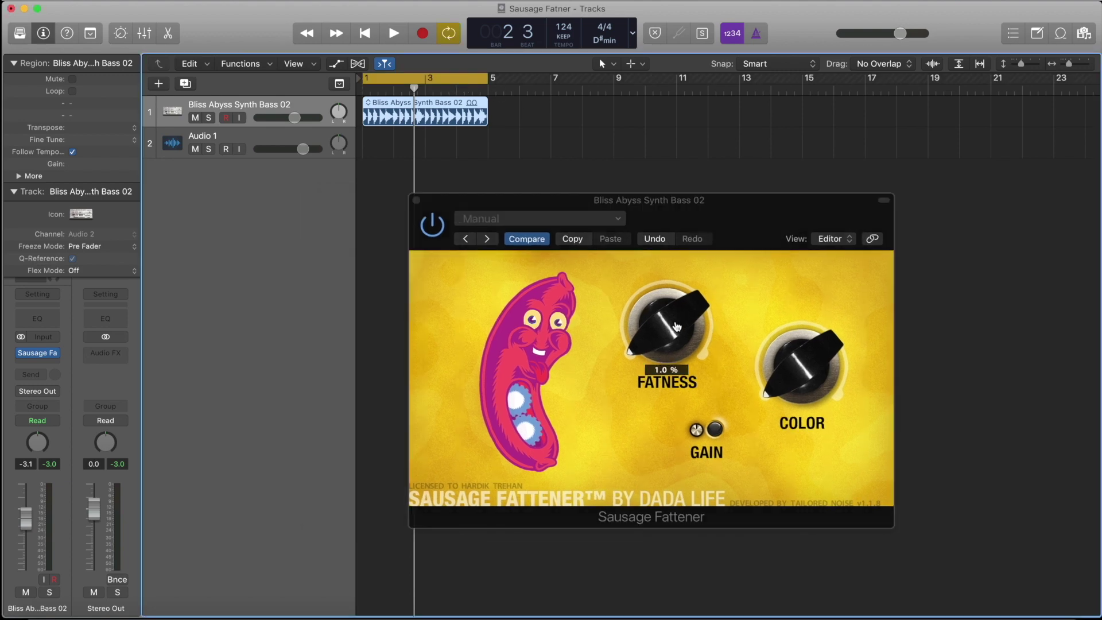
{"action": "left_click", "coordinate": [655, 349]}
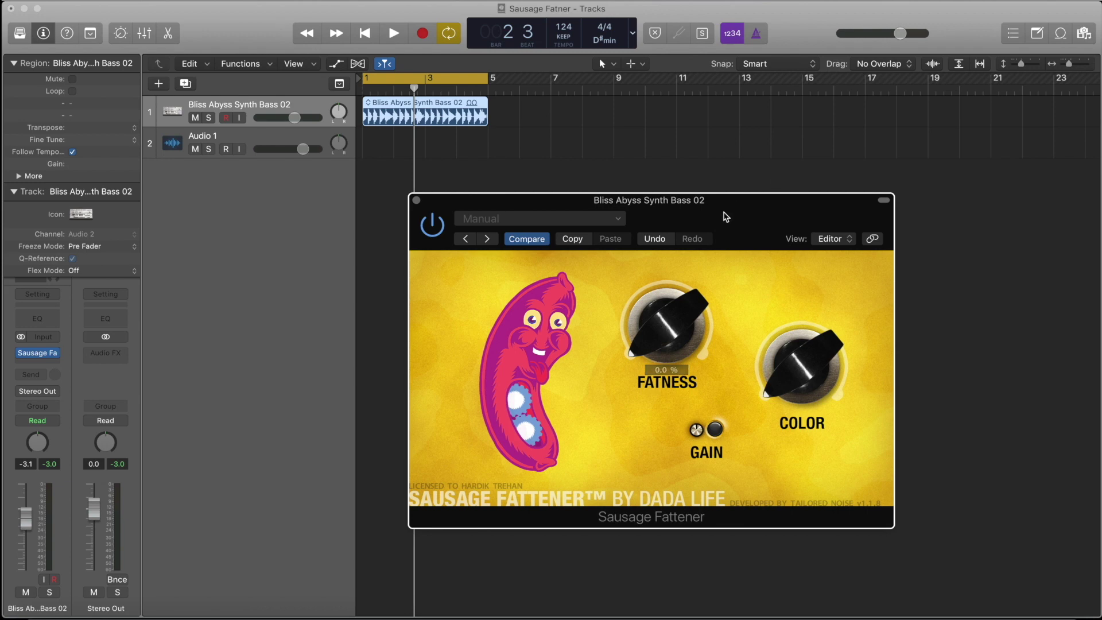
{"action": "left_click_drag", "start_coordinate": [726, 216], "coordinate": [838, 136]}
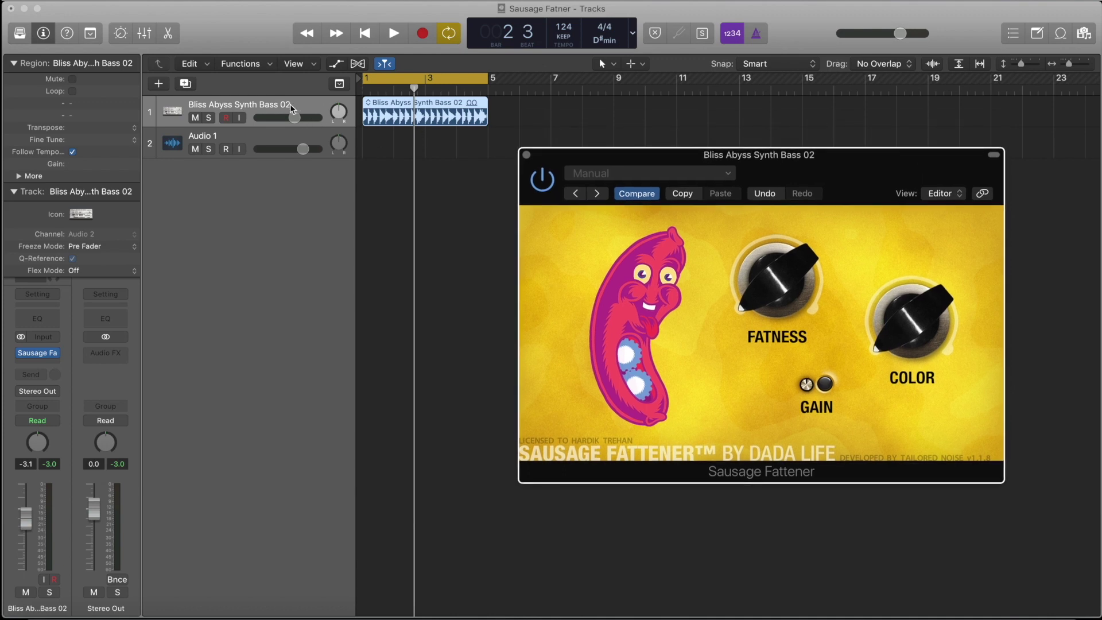
Audition the loop and bring the bass track volume down below 0 dB, to -3.0 dB.
{"action": "left_click_drag", "start_coordinate": [301, 111], "coordinate": [316, 115]}
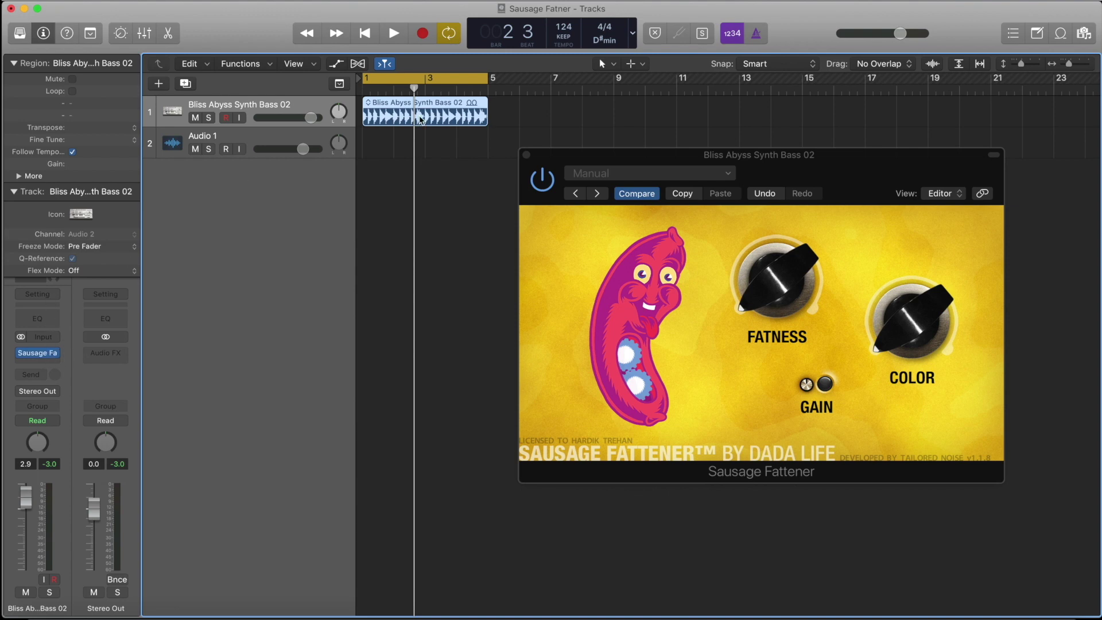
{"action": "left_click_drag", "start_coordinate": [313, 118], "coordinate": [304, 117]}
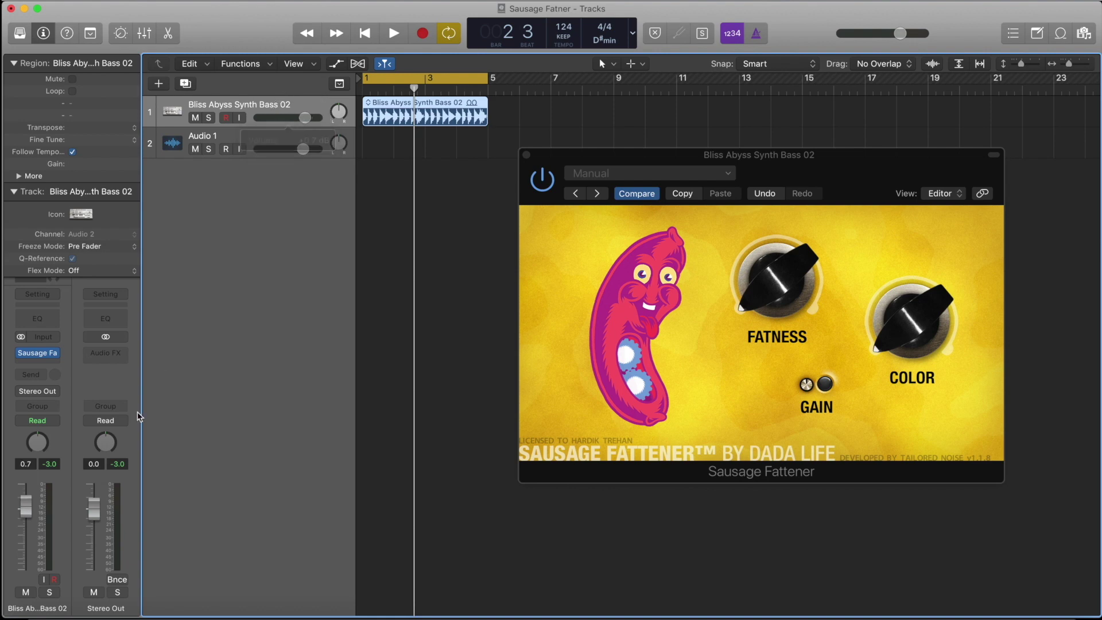
{"action": "key", "text": "space"}
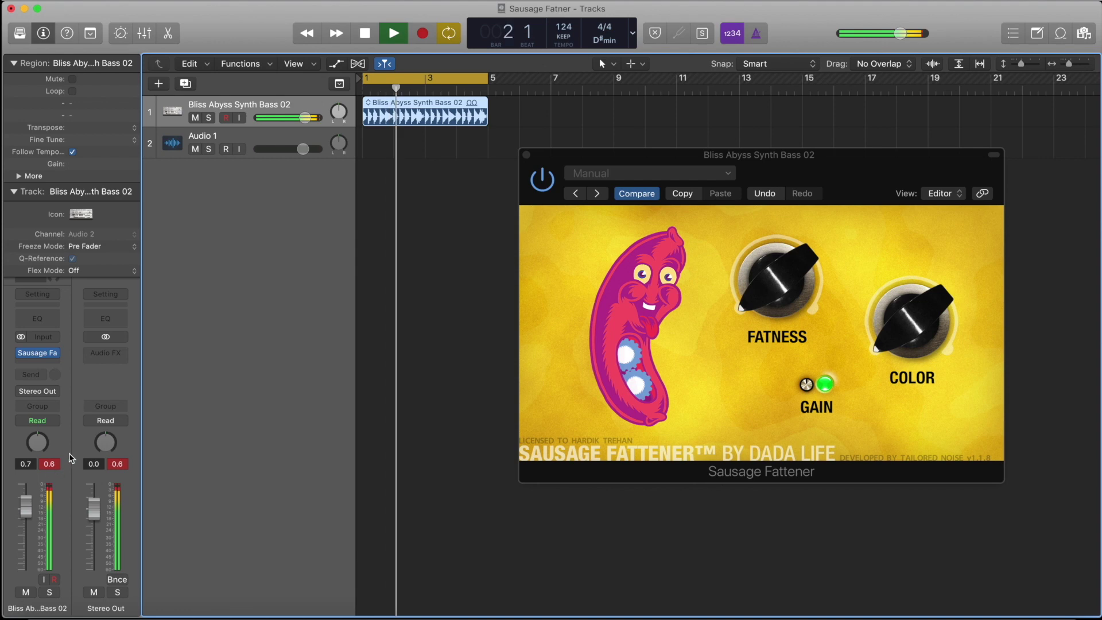
{"action": "key", "text": "space"}
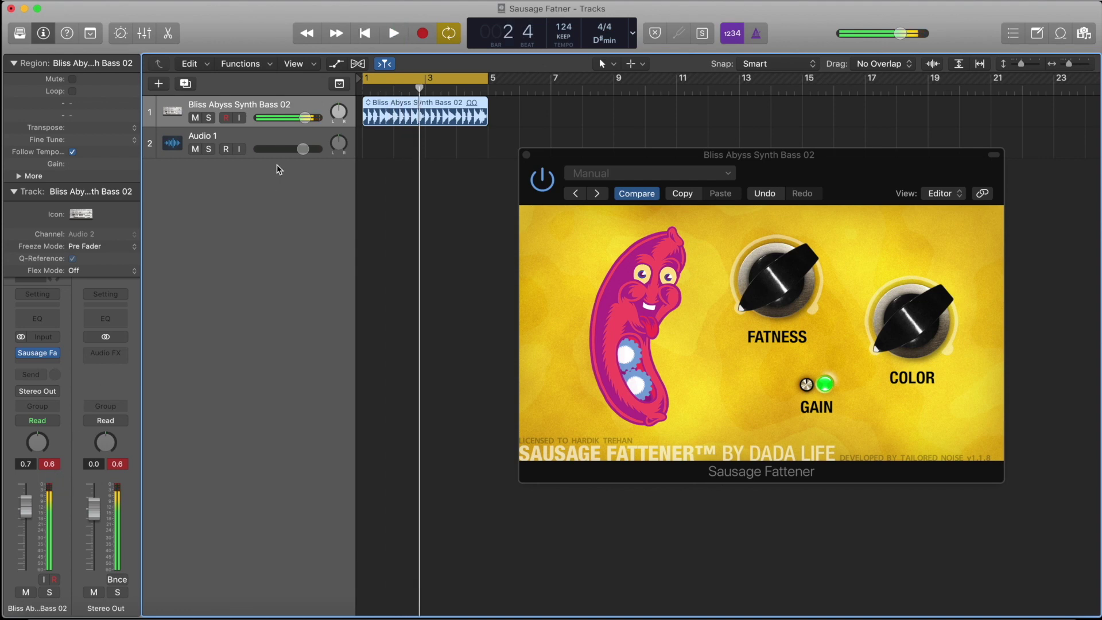
{"action": "left_click_drag", "start_coordinate": [306, 117], "coordinate": [288, 117]}
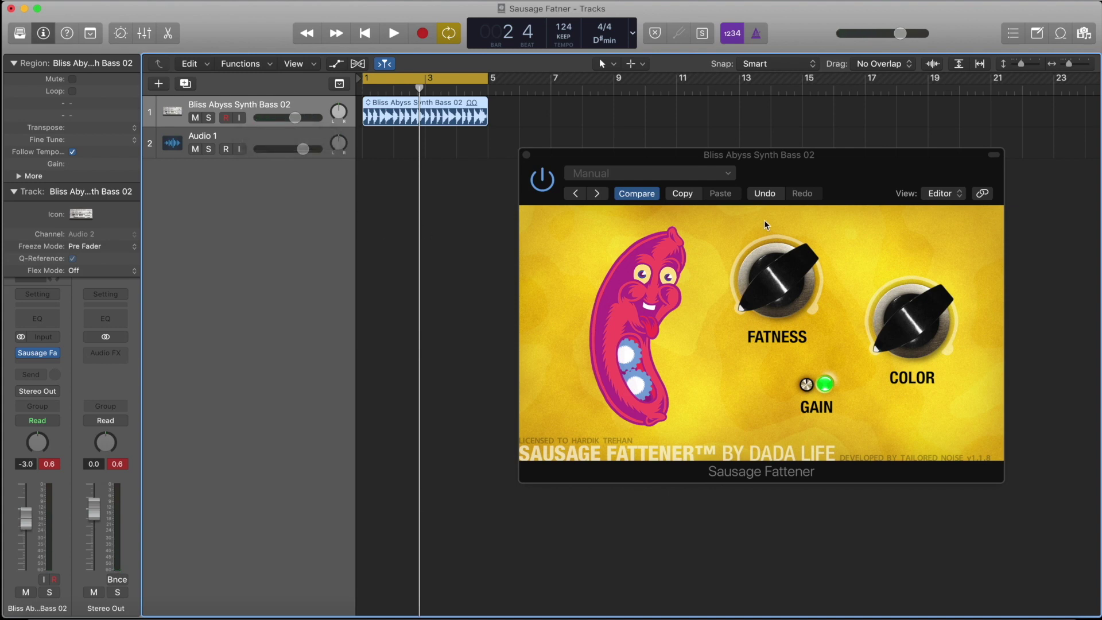
While the loop plays, raise Sausage Fattener Fatness from 0% to 7%, then 20%.
{"action": "key", "text": "space"}
{"action": "left_click", "coordinate": [761, 292]}
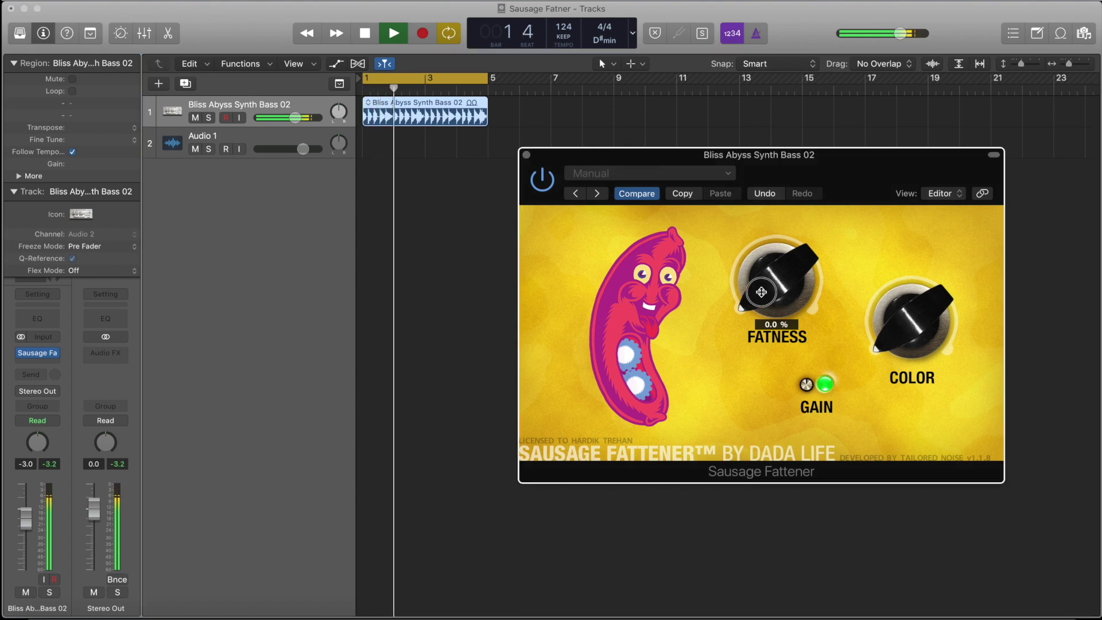
{"action": "left_click_drag", "start_coordinate": [761, 292], "coordinate": [757, 276]}
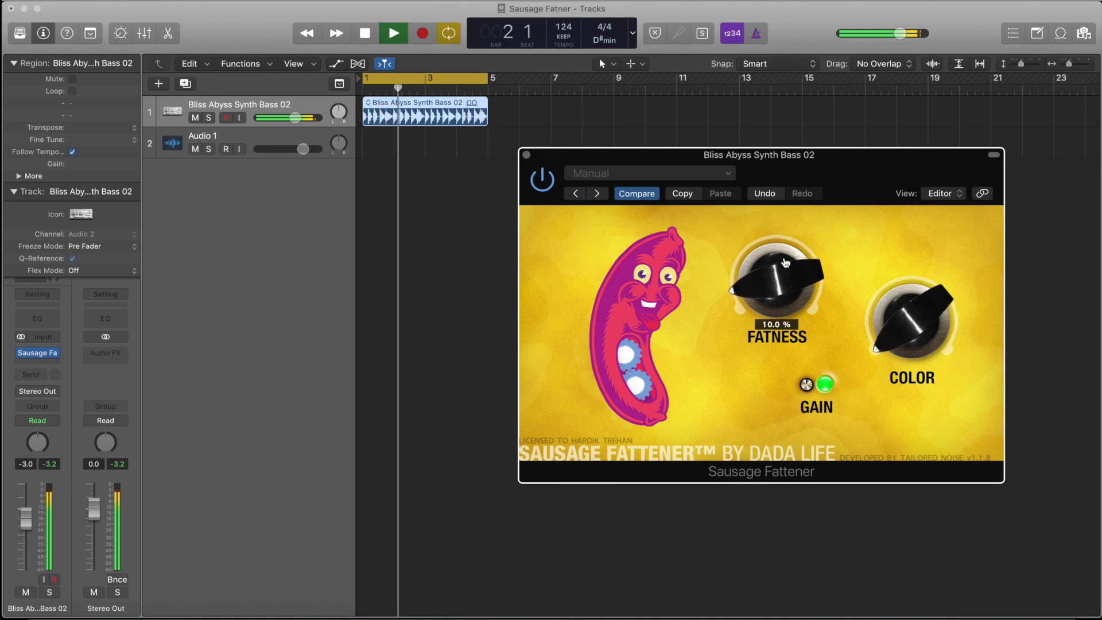
{"action": "left_click_drag", "start_coordinate": [769, 282], "coordinate": [772, 268]}
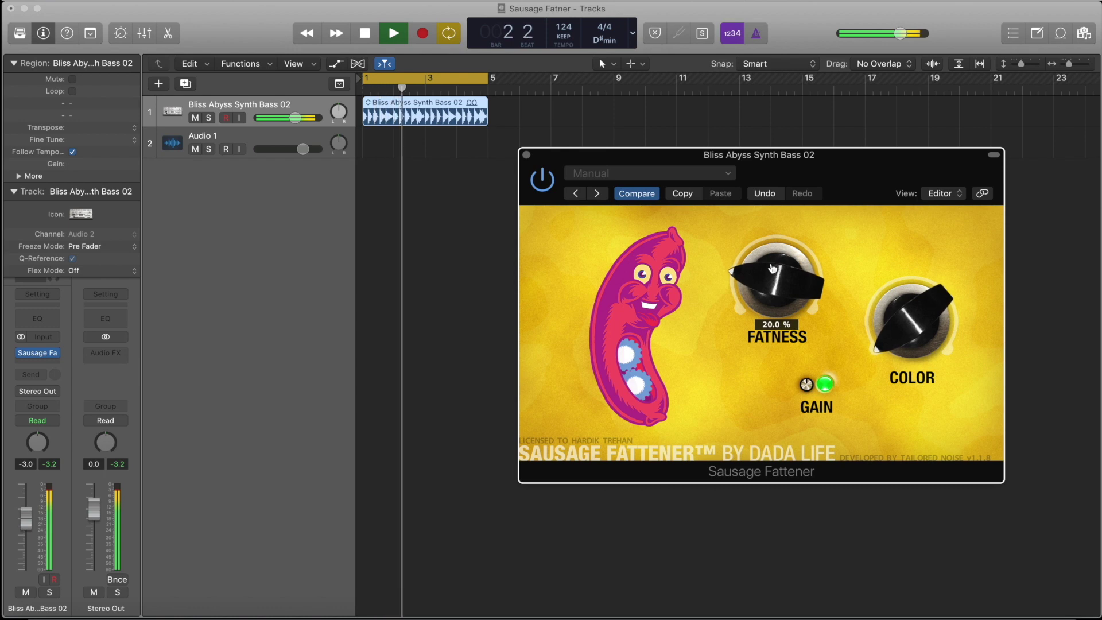
{"action": "key", "text": "space"}
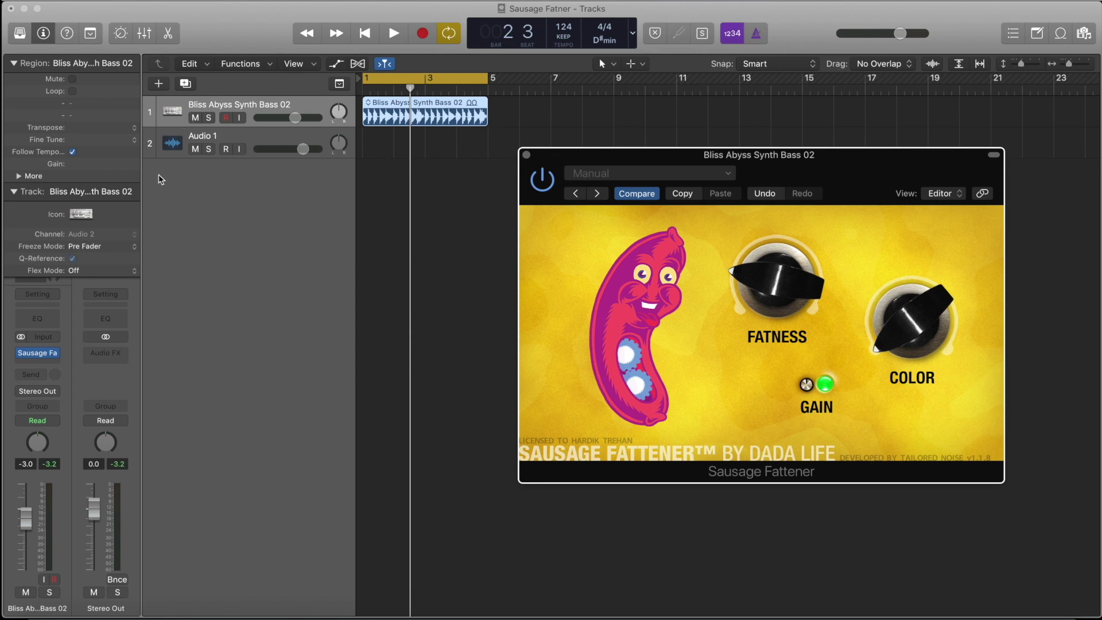
Add a Channel EQ to the bass track with its High Cut enabled at 240 Hz, 24dB/Oct.
{"action": "left_click", "coordinate": [46, 320]}
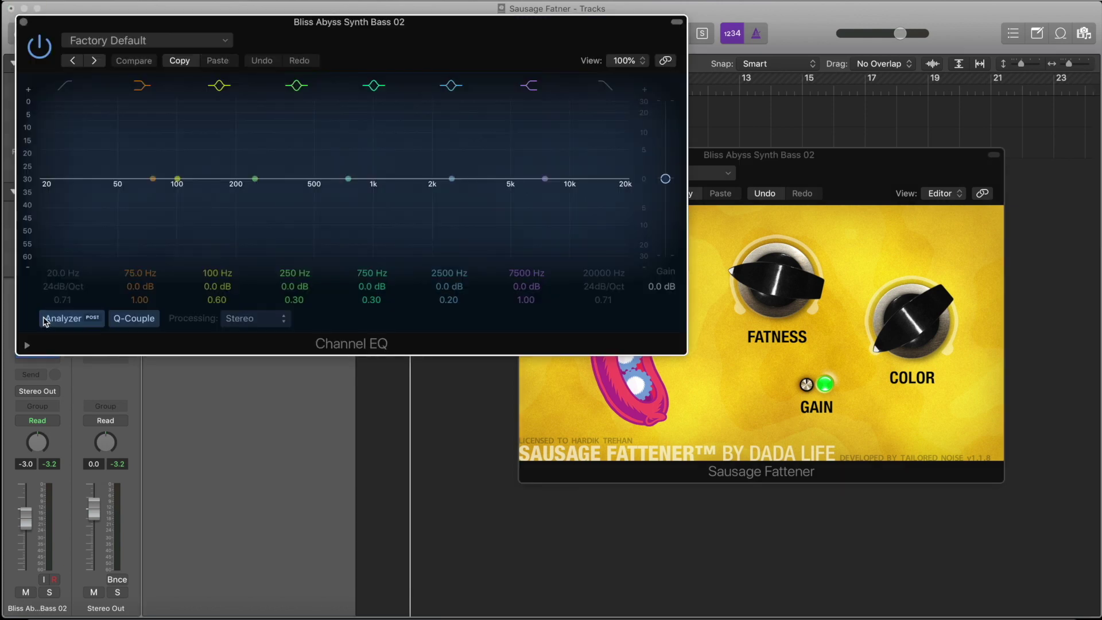
{"action": "left_click", "coordinate": [612, 91]}
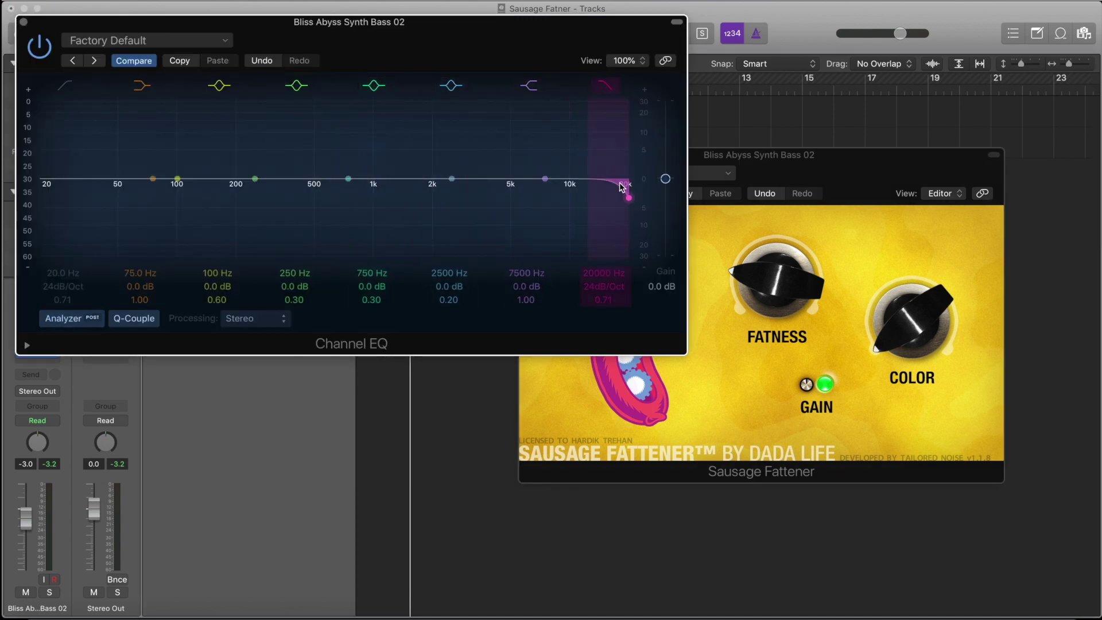
{"action": "left_click", "coordinate": [622, 202]}
{"action": "mouse_move", "coordinate": [624, 202]}
{"action": "left_mouse_down"}
{"action": "mouse_move", "coordinate": [248, 196]}
{"action": "mouse_move", "coordinate": [266, 205]}
{"action": "left_mouse_up"}
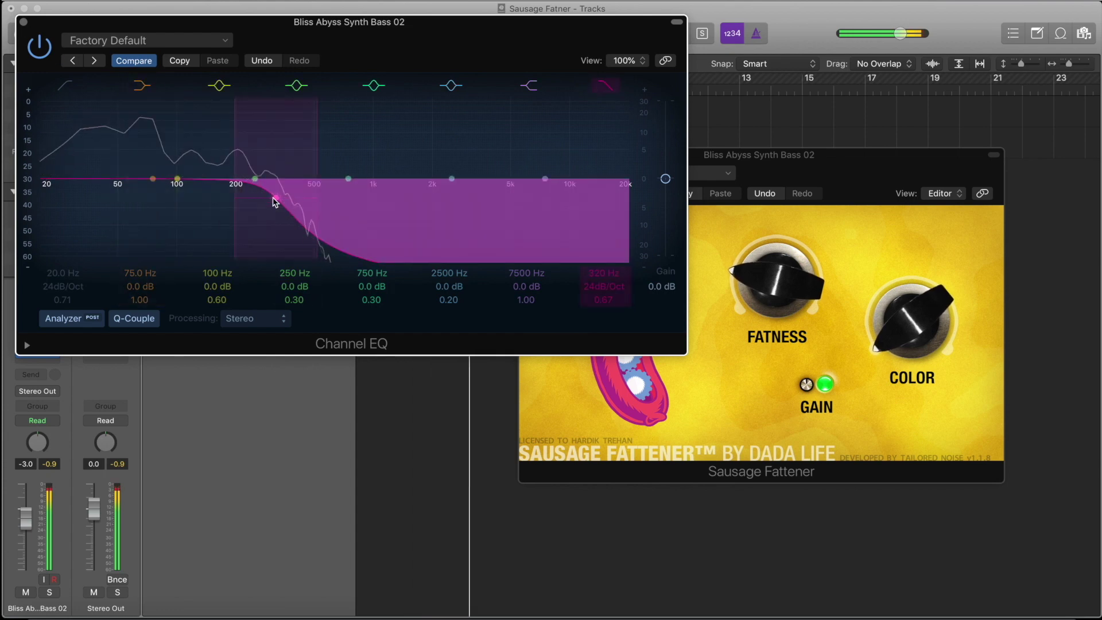
{"action": "left_click_drag", "start_coordinate": [263, 201], "coordinate": [247, 196]}
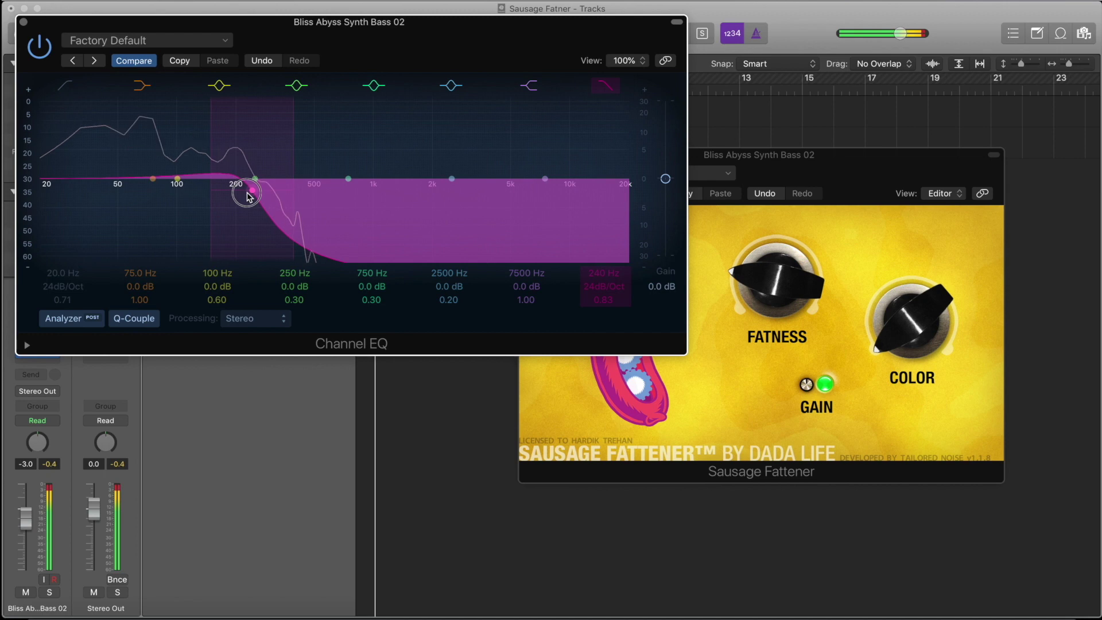
{"action": "left_click", "coordinate": [24, 21]}
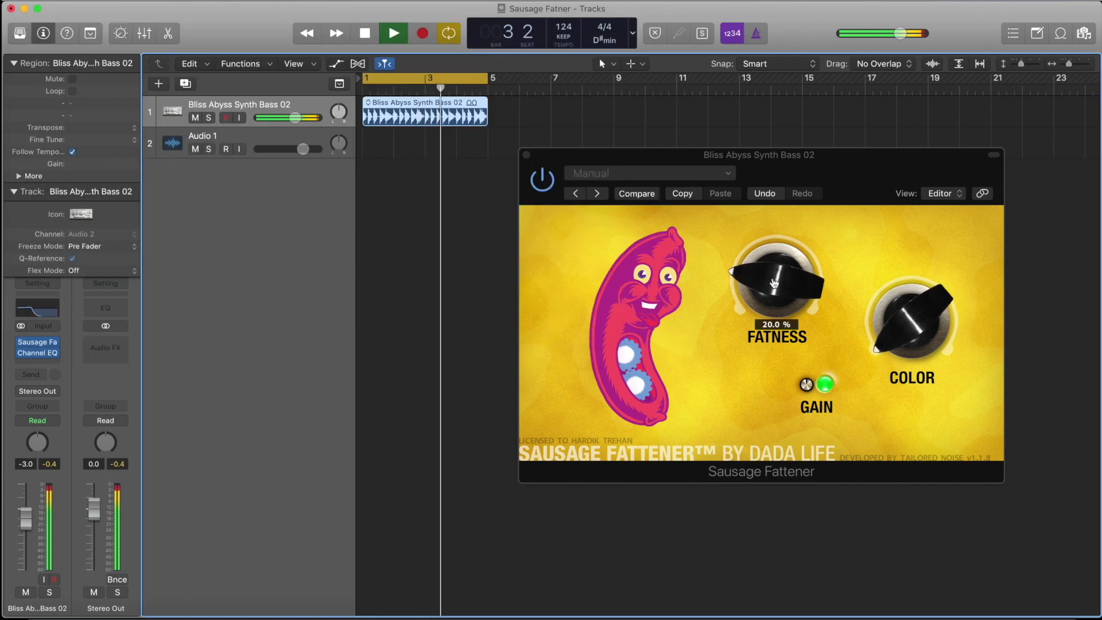
Reset the Sausage Fattener Fatness and Color both to 0.0%.
{"action": "left_click", "coordinate": [751, 273]}
{"action": "left_click_drag", "start_coordinate": [751, 272], "coordinate": [771, 304]}
{"action": "key", "text": "space"}
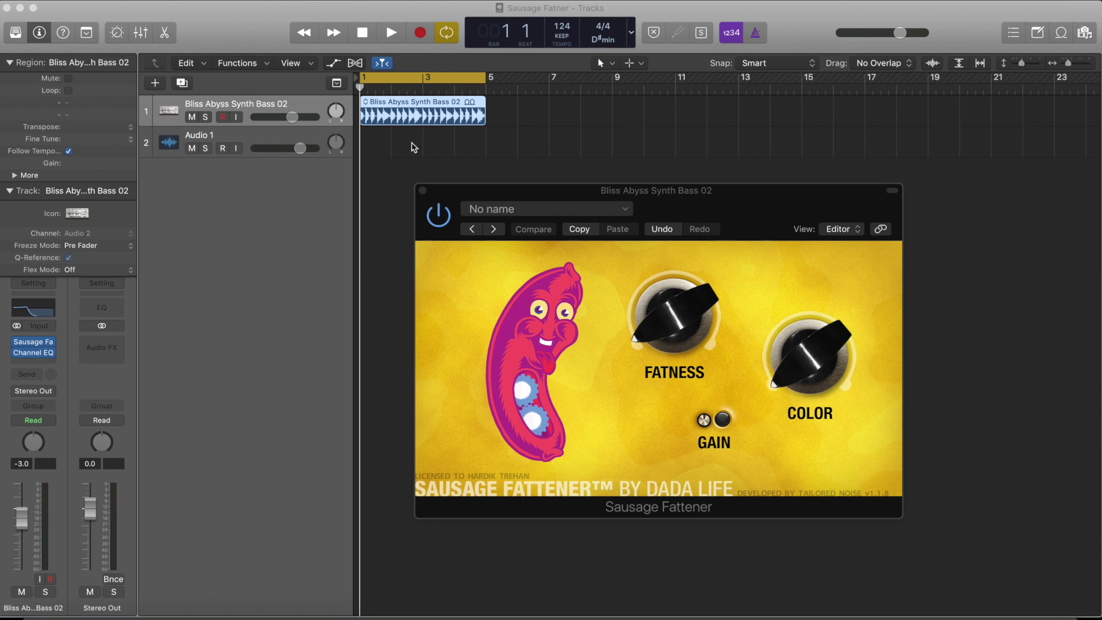
{"action": "left_click_drag", "start_coordinate": [649, 324], "coordinate": [646, 339]}
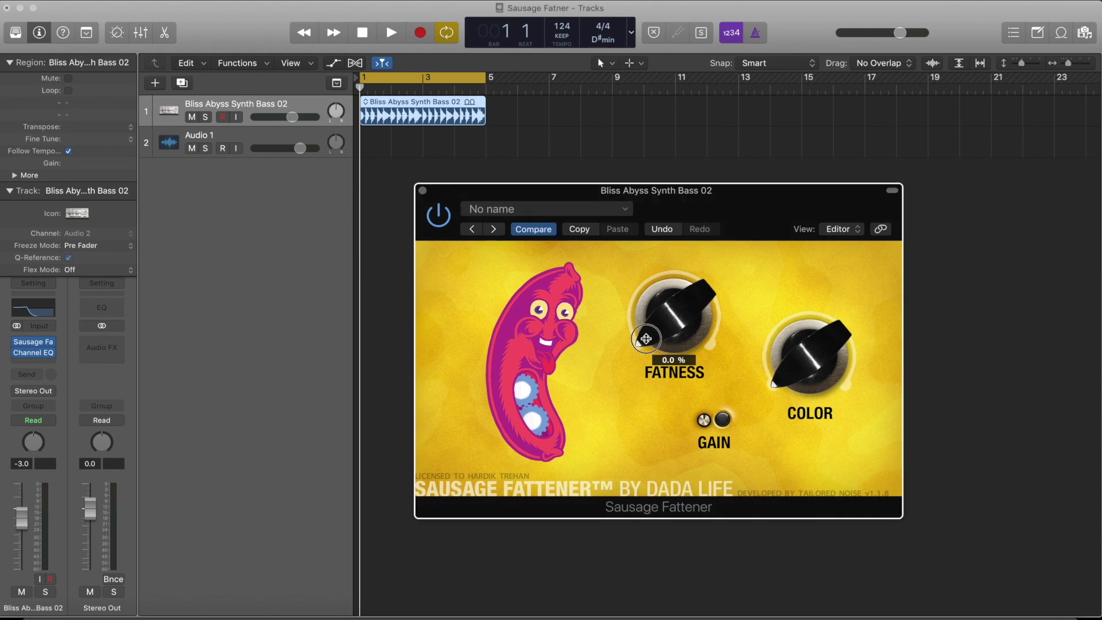
{"action": "left_click", "coordinate": [793, 385]}
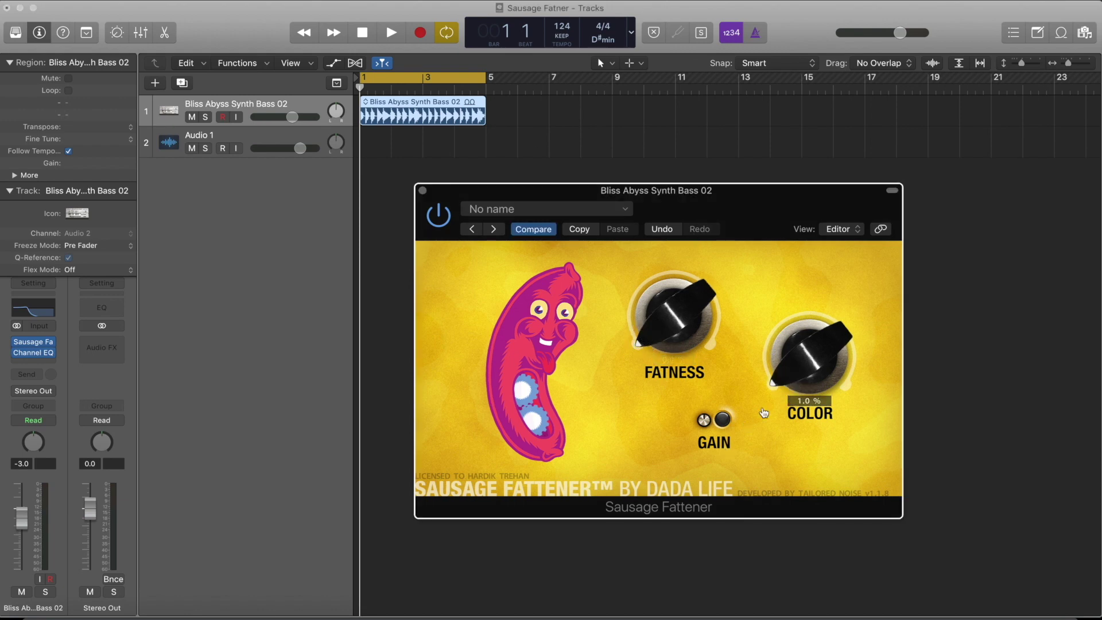
{"action": "left_click_drag", "start_coordinate": [791, 371], "coordinate": [793, 374]}
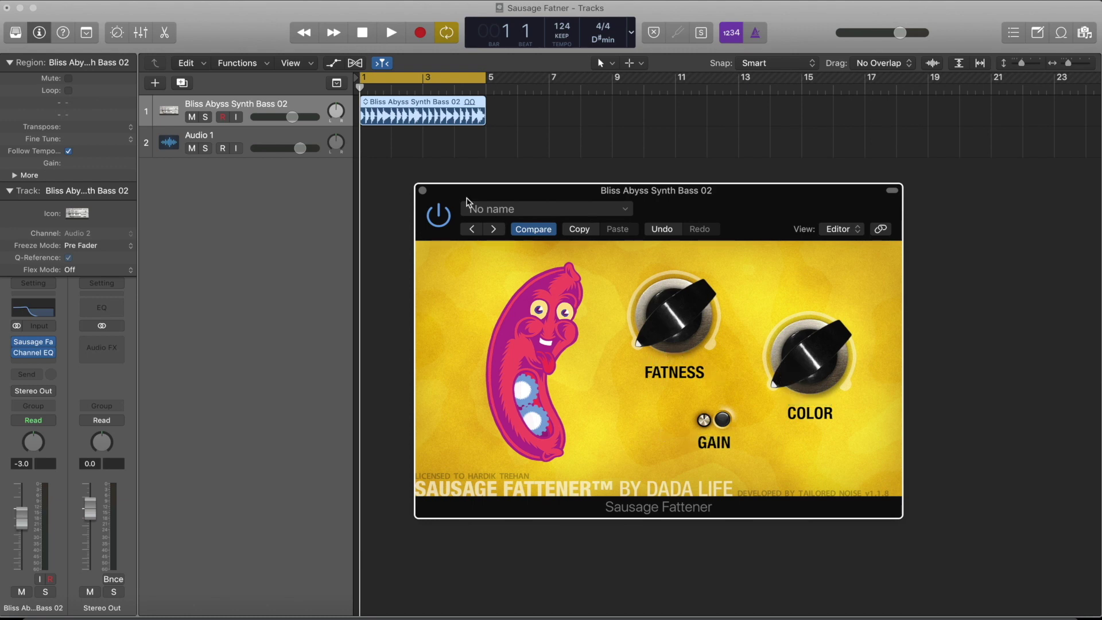
While the loop plays, raise Fatness to about 13% and lower the track volume to -4.0 dB.
{"action": "key", "text": "space"}
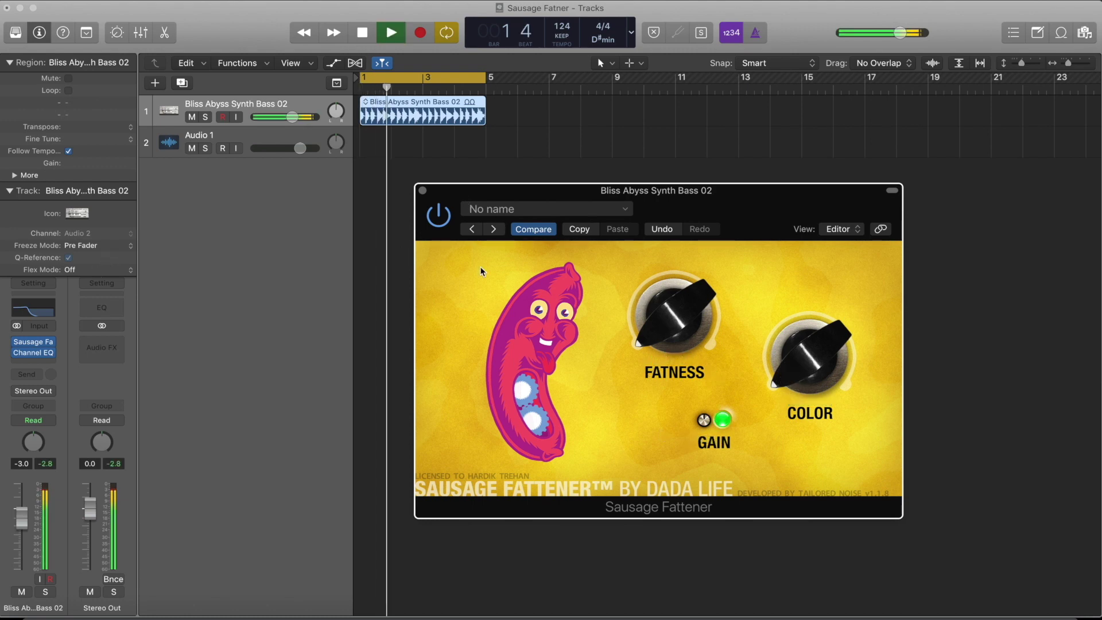
{"action": "mouse_move", "coordinate": [660, 319]}
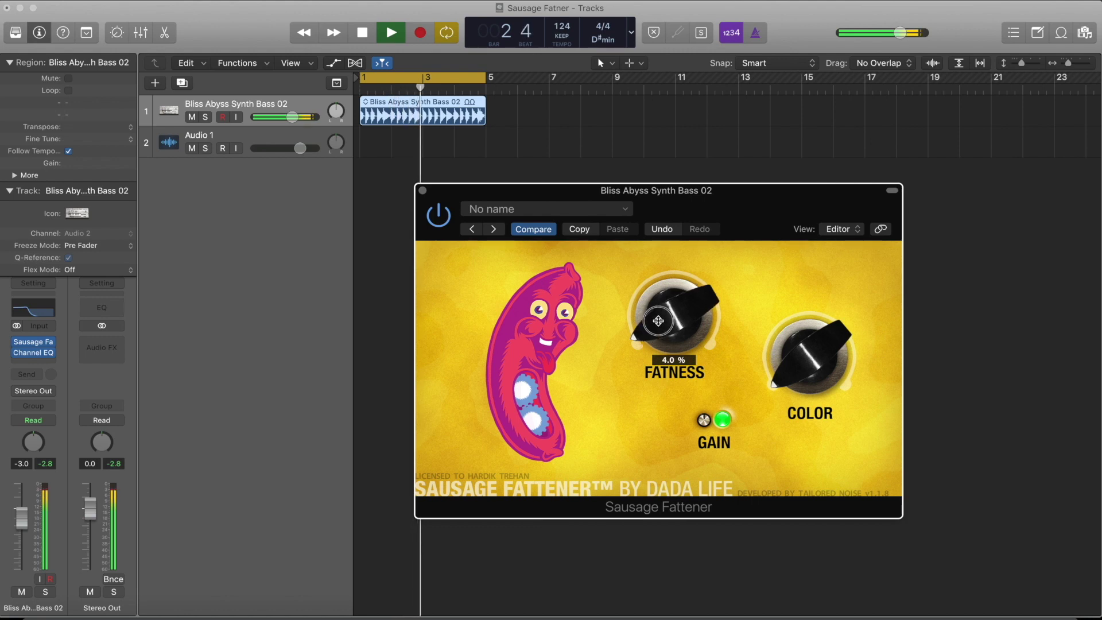
{"action": "left_click_drag", "start_coordinate": [658, 320], "coordinate": [691, 249]}
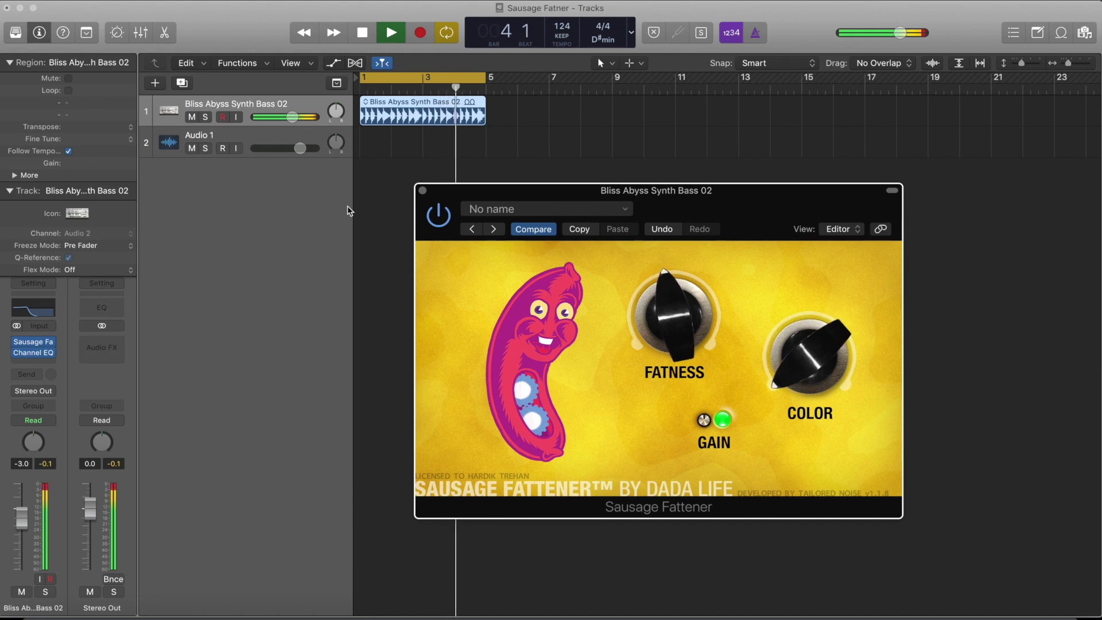
{"action": "left_click_drag", "start_coordinate": [292, 116], "coordinate": [289, 116]}
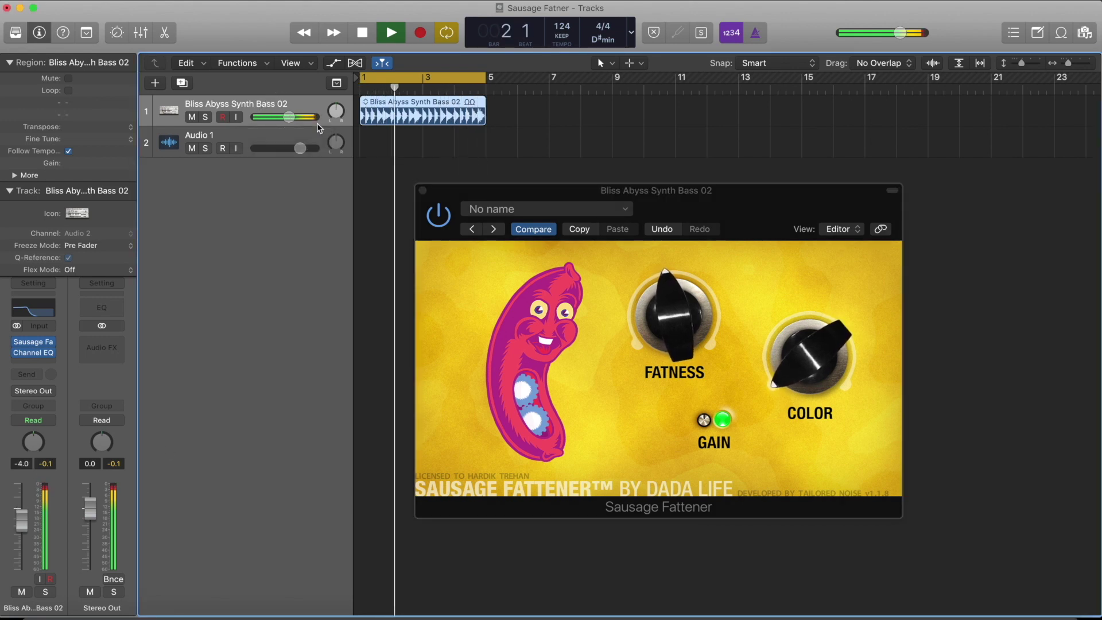
Set the Sausage Fattener's Fatness to 15.0%, auditioning the sound with playback.
{"action": "key", "text": "space"}
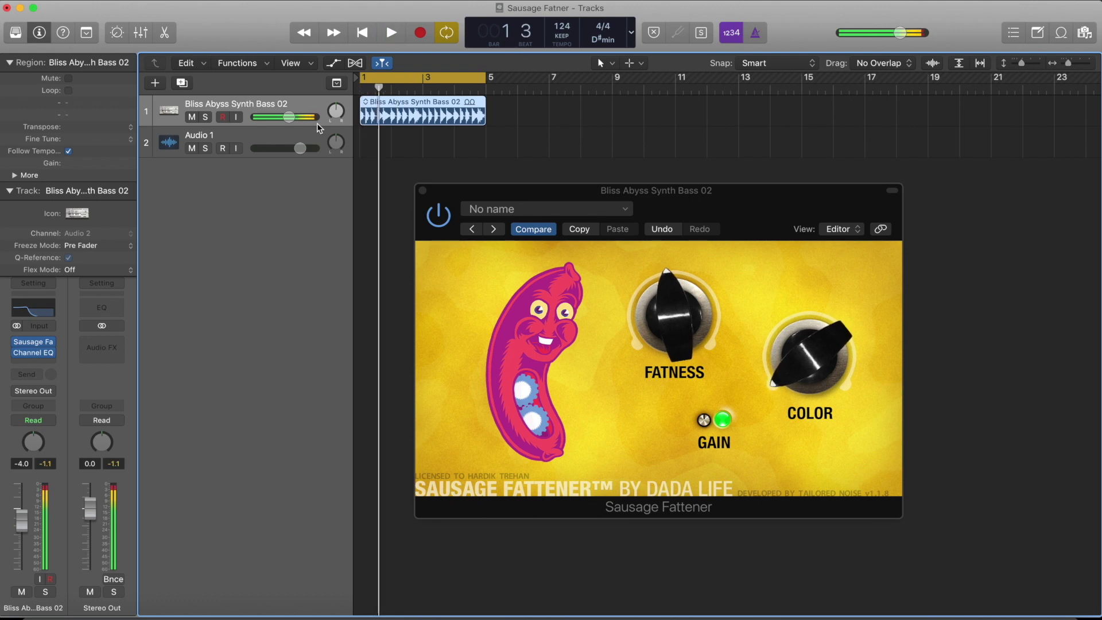
{"action": "mouse_move", "coordinate": [660, 367]}
{"action": "left_mouse_down"}
{"action": "mouse_move", "coordinate": [660, 402]}
{"action": "mouse_move", "coordinate": [660, 369]}
{"action": "left_mouse_up"}
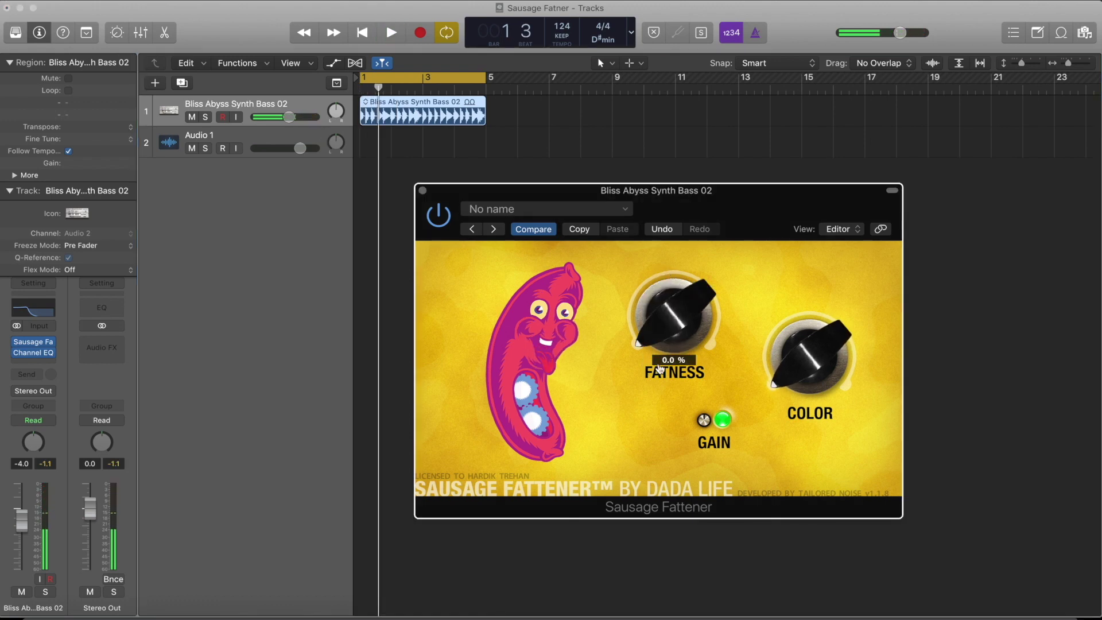
{"action": "key", "text": "space"}
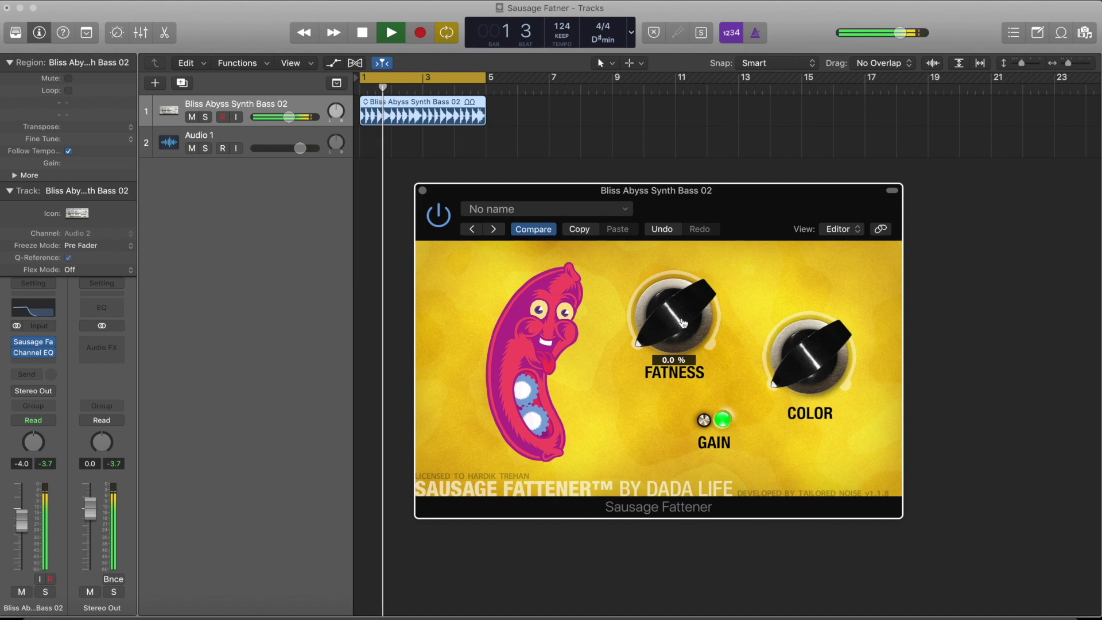
{"action": "left_click_drag", "start_coordinate": [660, 327], "coordinate": [656, 303]}
{"action": "key", "text": "space"}
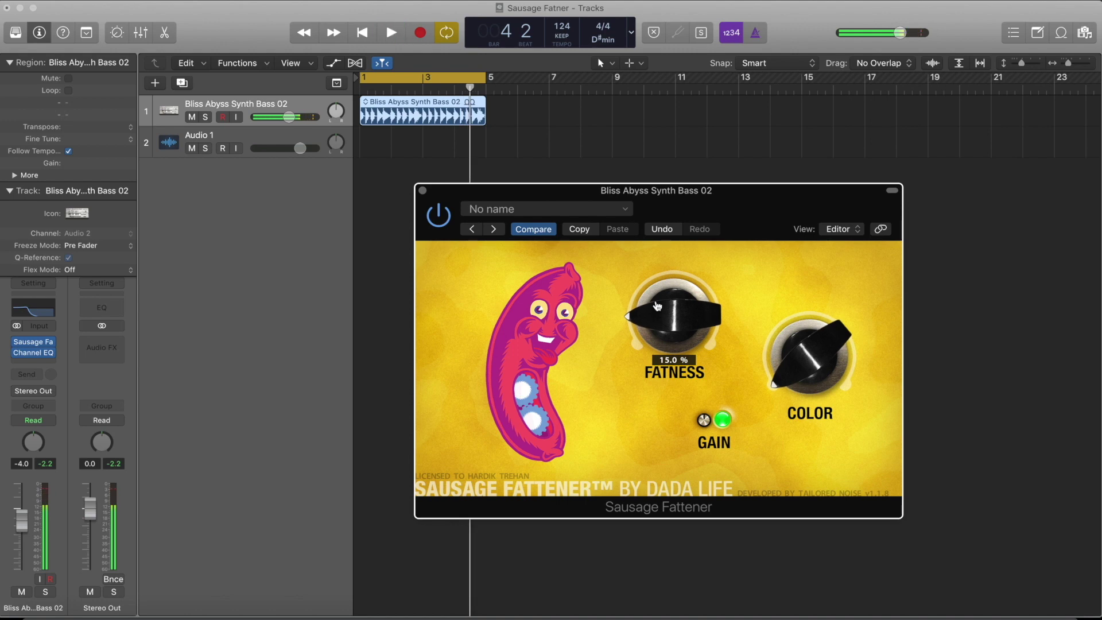
Set the bass track's volume to -3.0 dB after auditioning the change.
{"action": "mouse_move", "coordinate": [797, 374]}
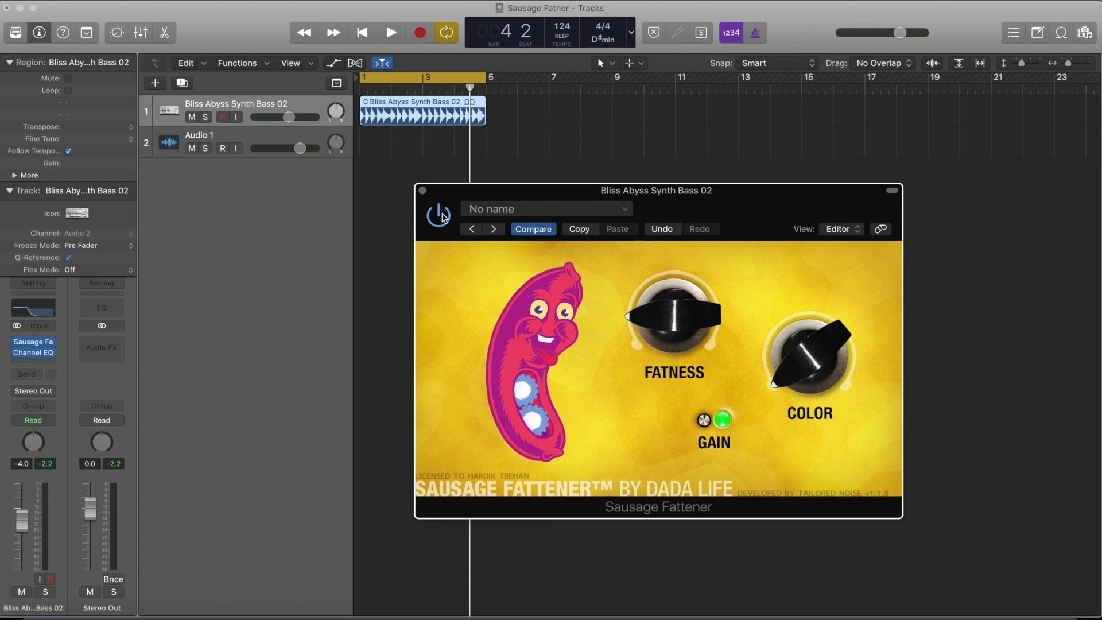
{"action": "left_click_drag", "start_coordinate": [290, 119], "coordinate": [300, 119]}
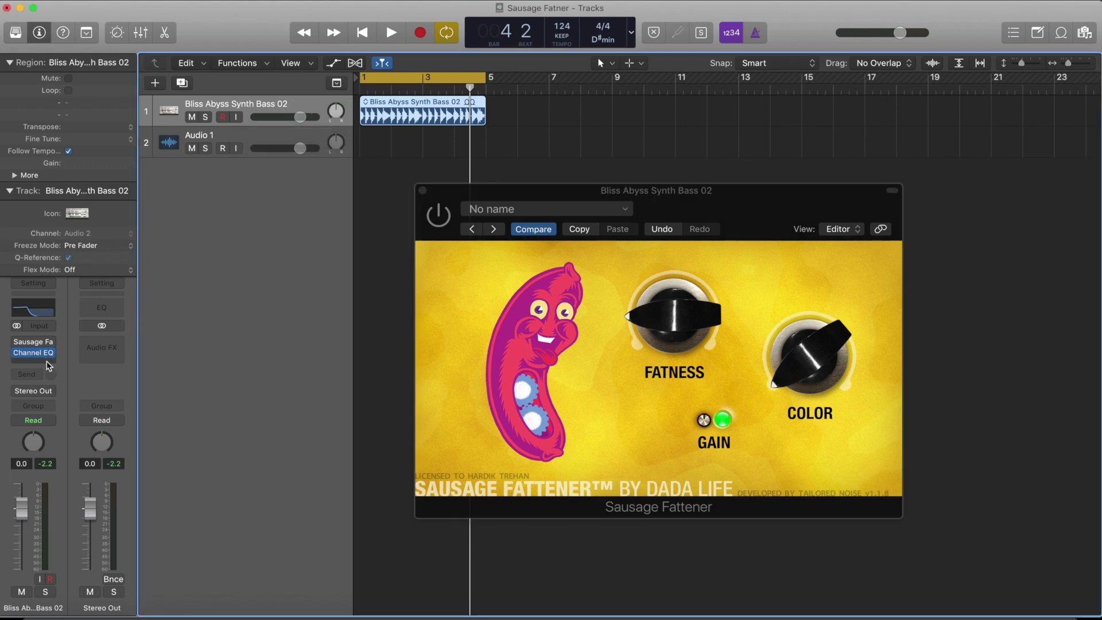
{"action": "key", "text": "space"}
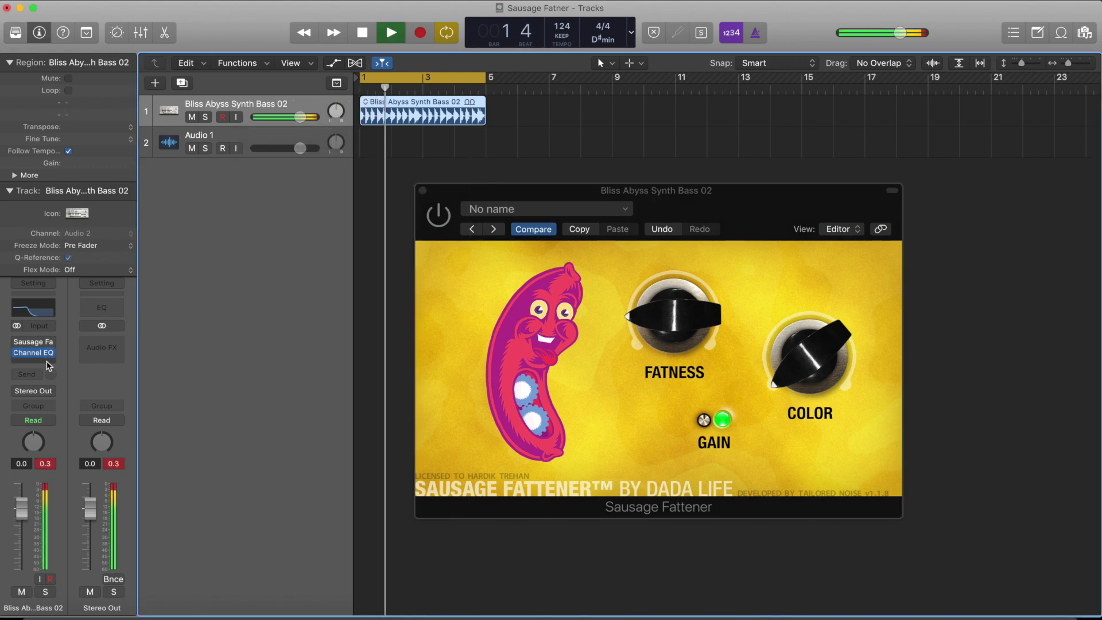
{"action": "key", "text": "space"}
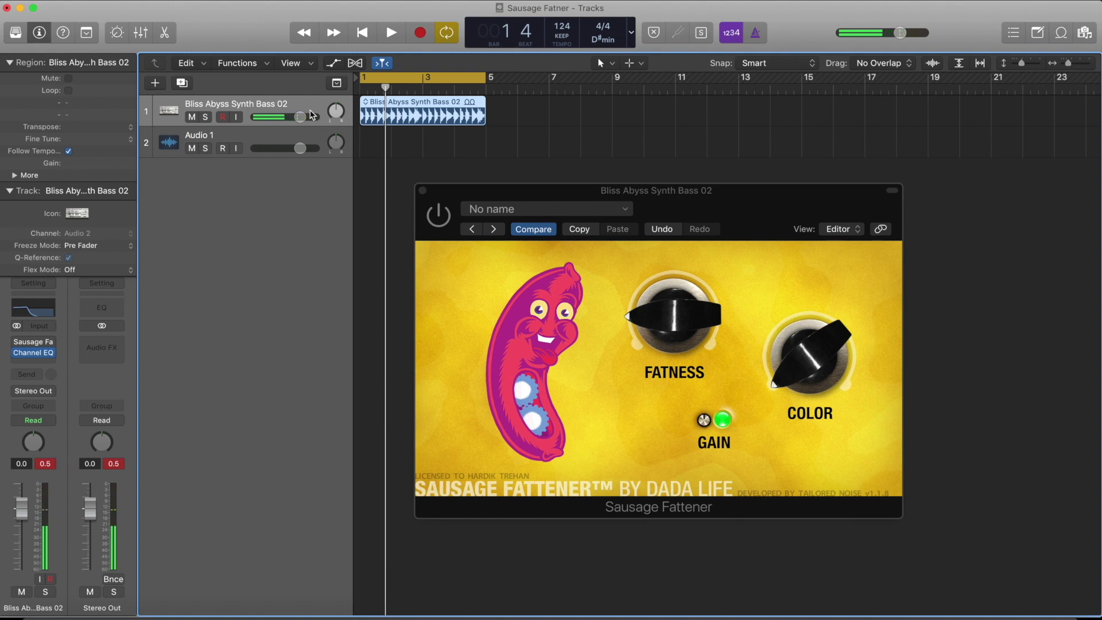
{"action": "left_click_drag", "start_coordinate": [310, 114], "coordinate": [284, 116]}
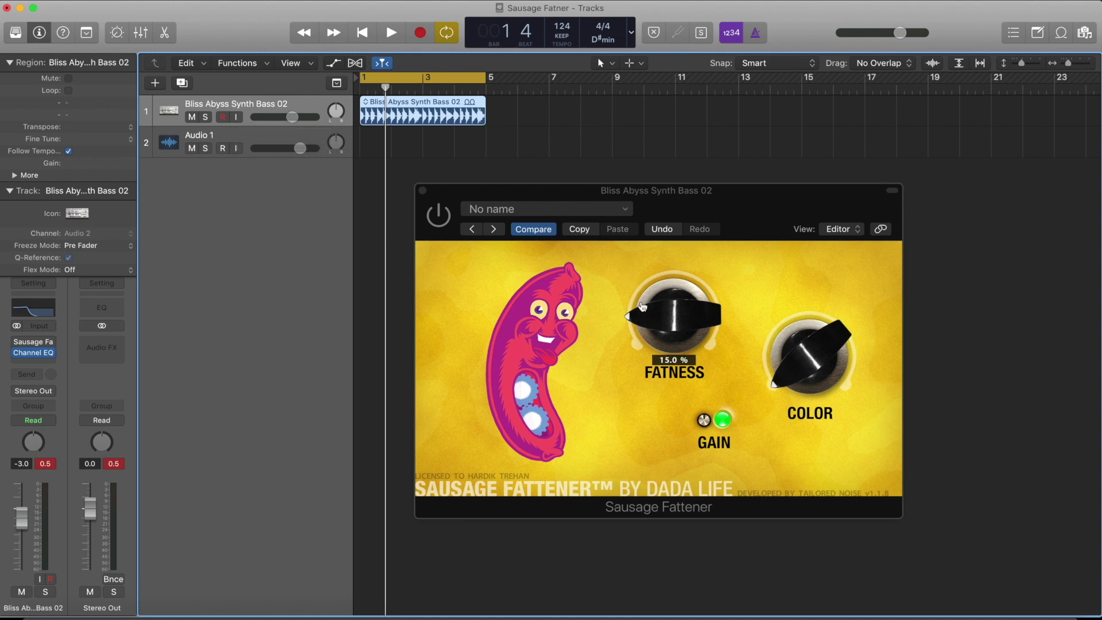
{"action": "left_click", "coordinate": [468, 230]}
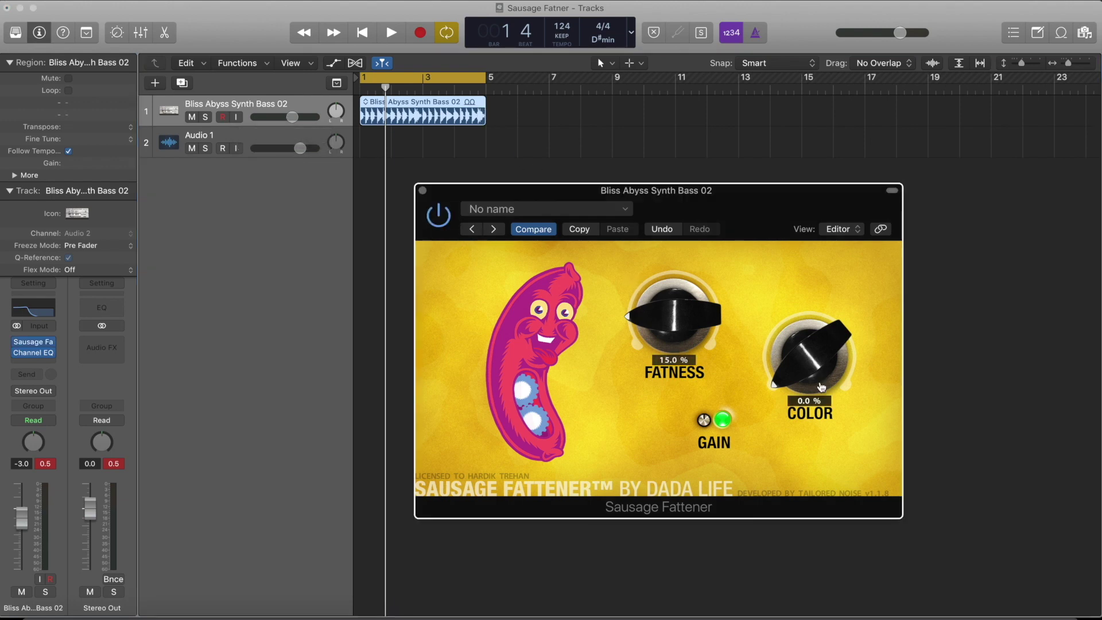
{"action": "mouse_move", "coordinate": [643, 328]}
{"action": "key", "text": "space"}
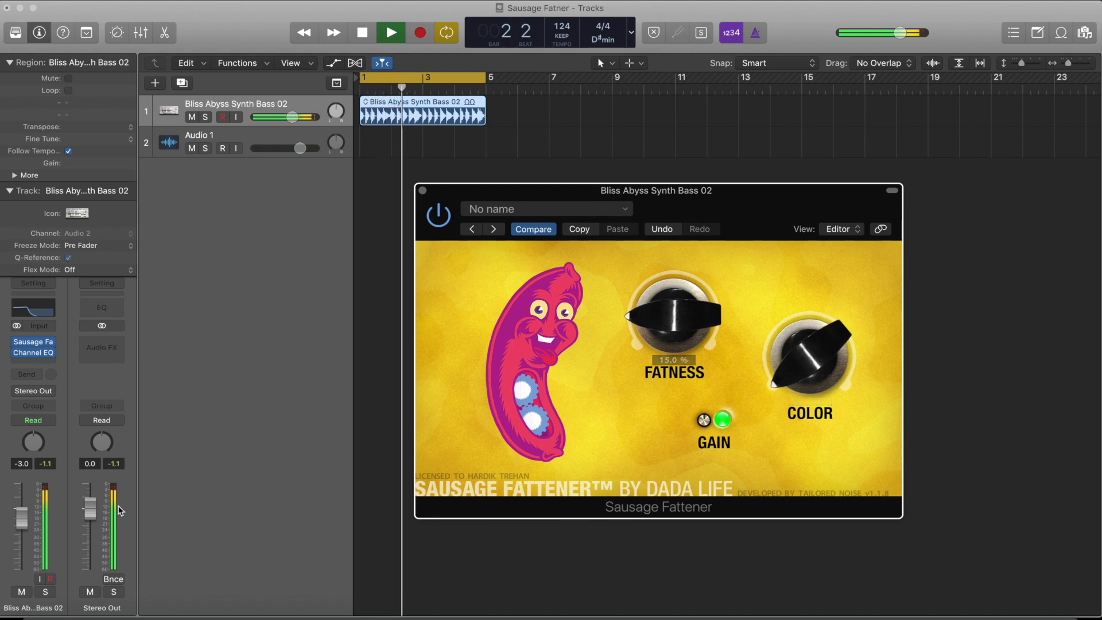
{"action": "key", "text": "space"}
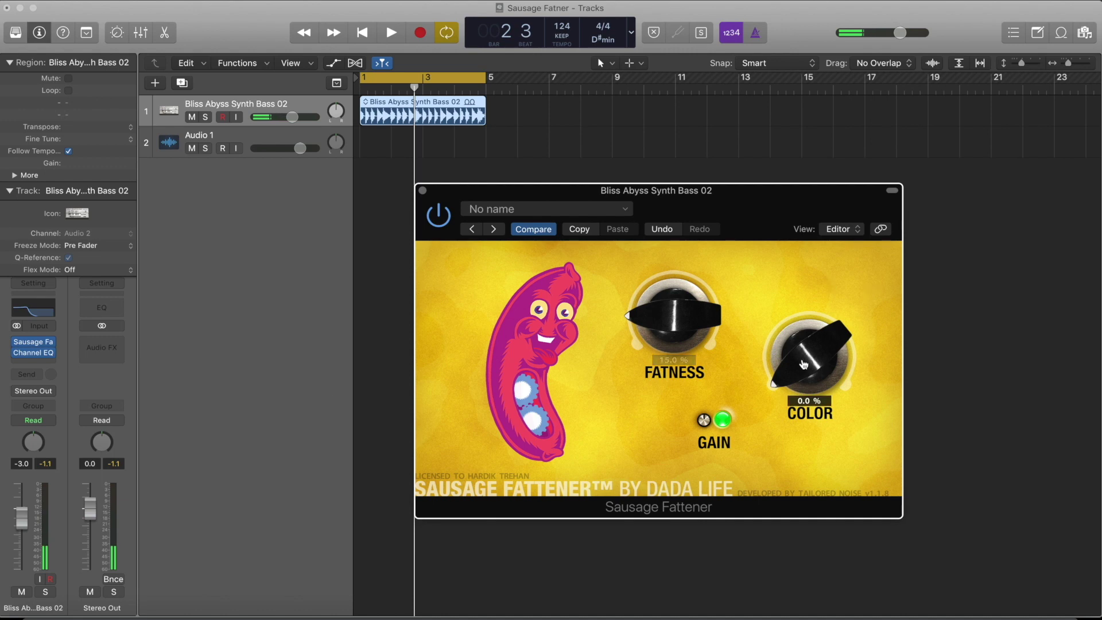
{"action": "key", "text": "space"}
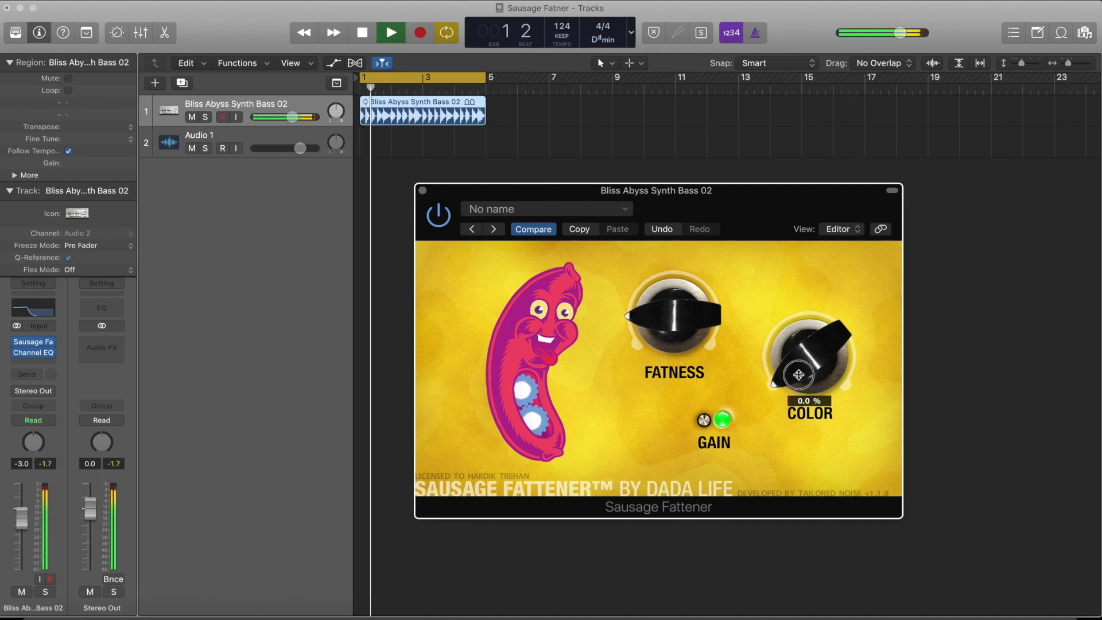
{"action": "left_click_drag", "start_coordinate": [803, 365], "coordinate": [809, 332]}
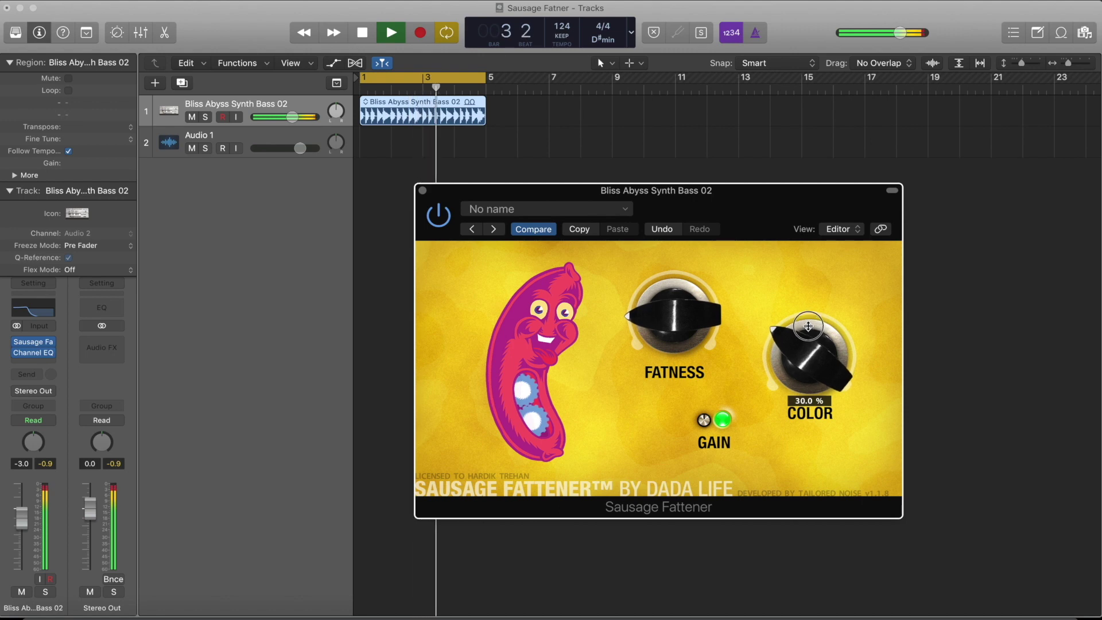
{"action": "key", "text": "space"}
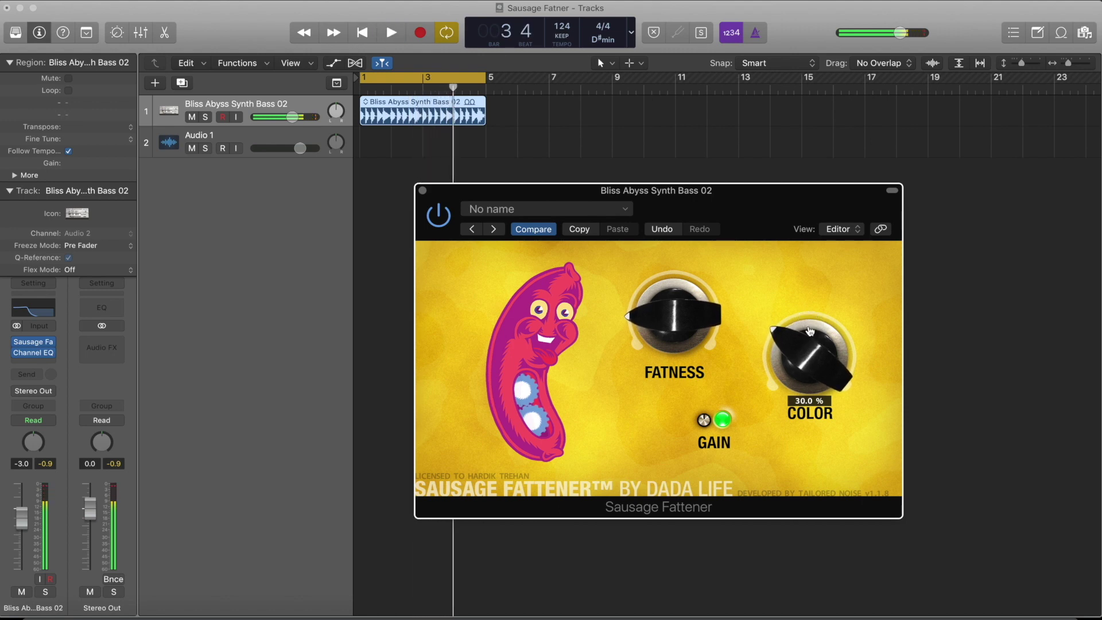
{"action": "mouse_move", "coordinate": [712, 330]}
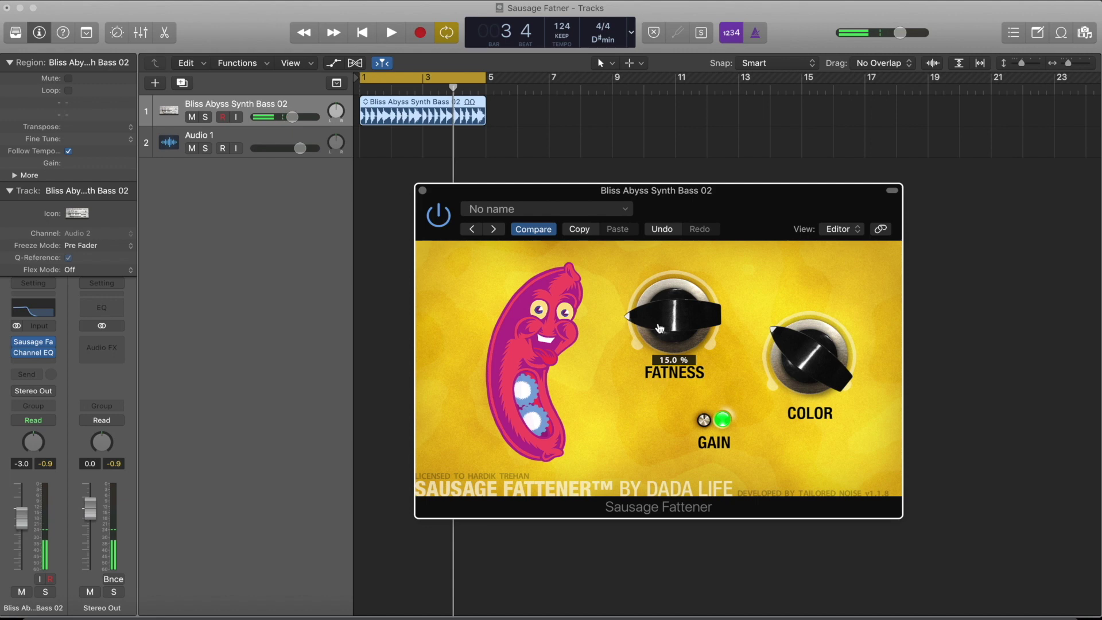
{"action": "mouse_move", "coordinate": [812, 345]}
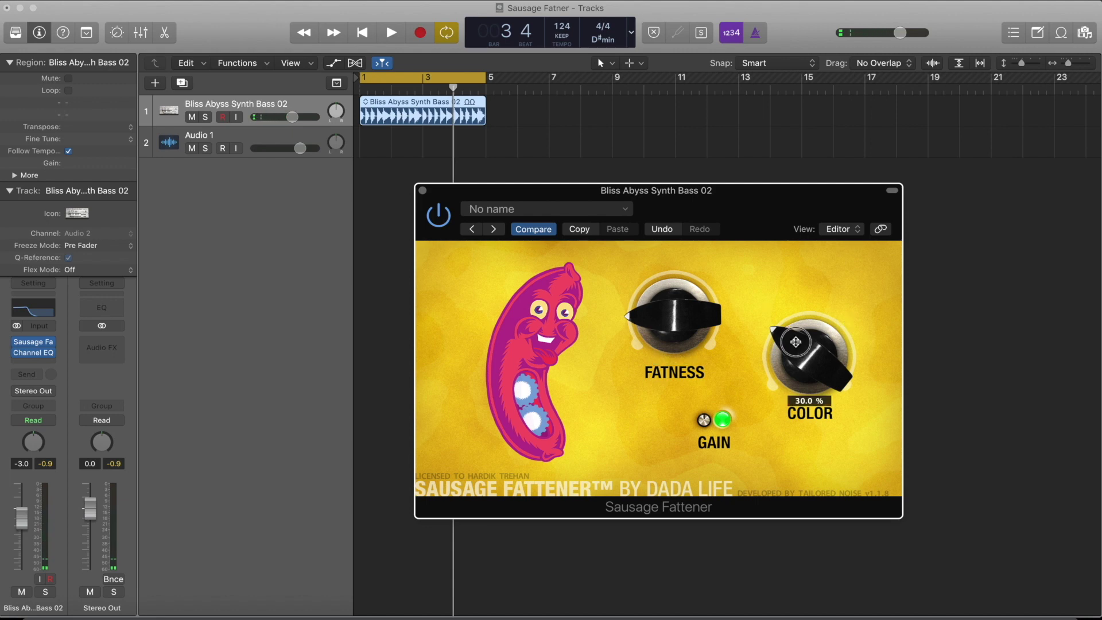
{"action": "left_click_drag", "start_coordinate": [796, 342], "coordinate": [817, 381]}
{"action": "mouse_move", "coordinate": [705, 428]}
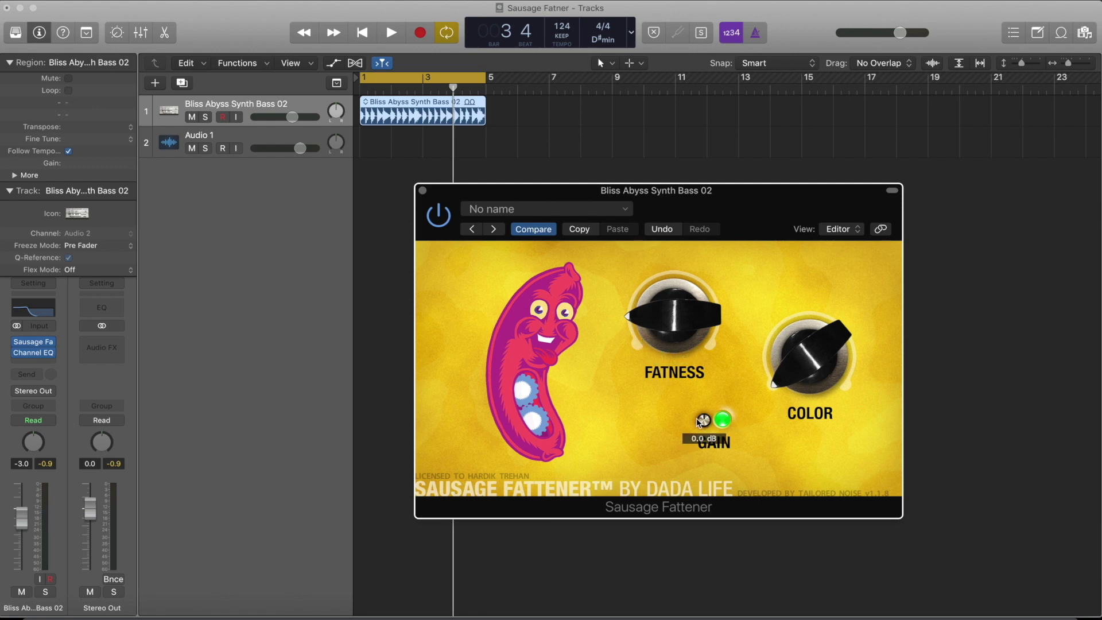
Move the Sausage Fattener plugin window up to sit along the top of the Tracks area.
{"action": "mouse_move", "coordinate": [36, 356]}
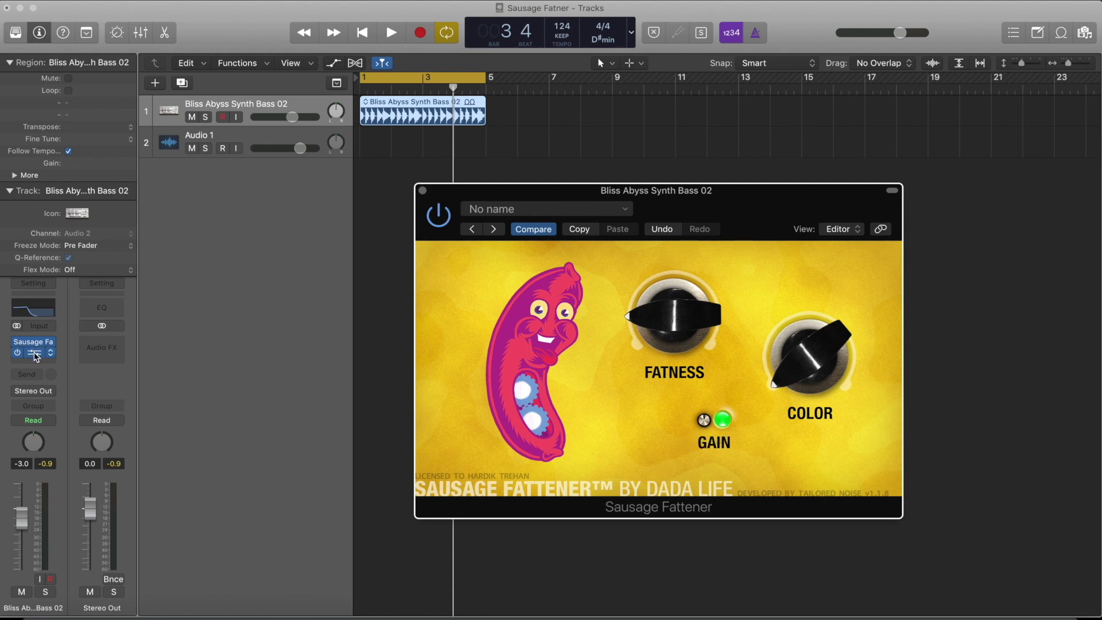
{"action": "mouse_move", "coordinate": [664, 316]}
{"action": "left_click_drag", "start_coordinate": [737, 210], "coordinate": [847, 128]}
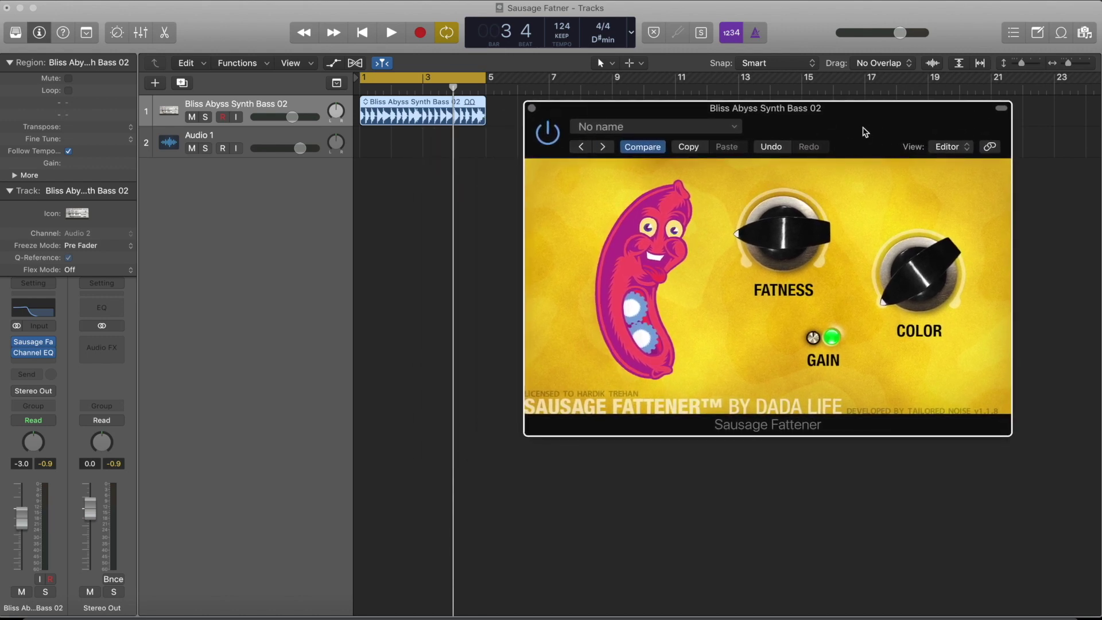
{"action": "left_click_drag", "start_coordinate": [865, 131], "coordinate": [850, 125]}
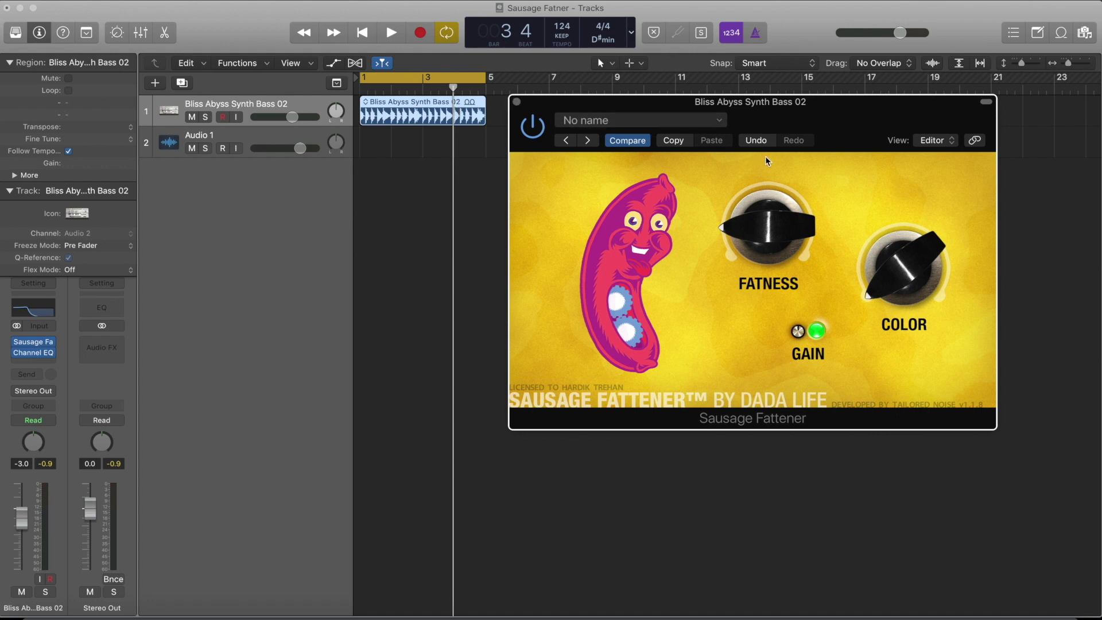
{"action": "mouse_move", "coordinate": [748, 272]}
{"action": "mouse_move", "coordinate": [782, 216]}
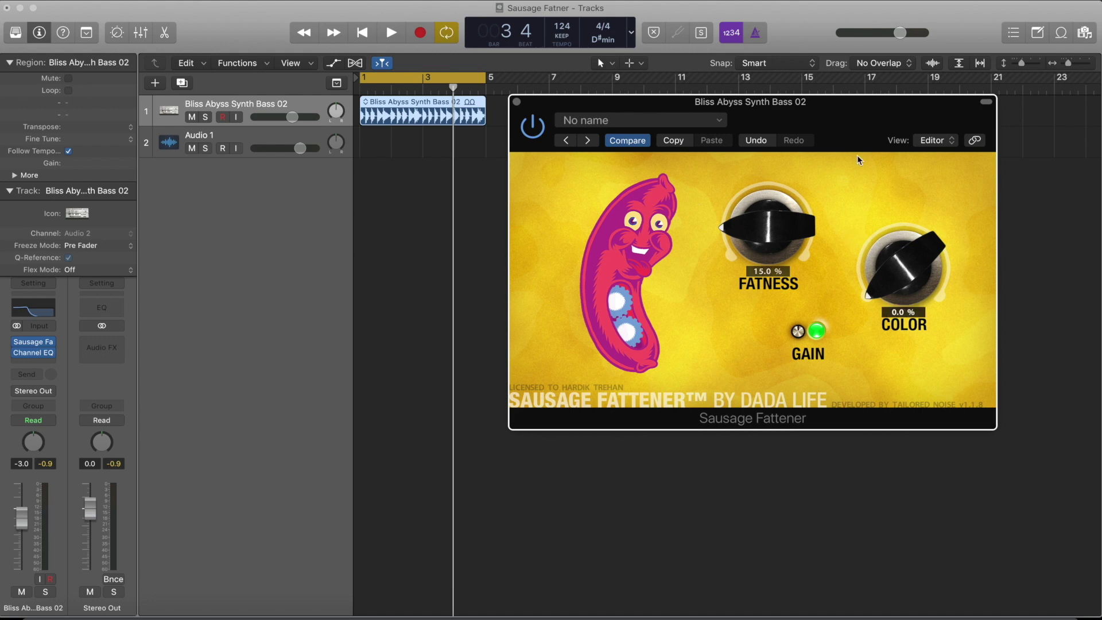
{"action": "left_click", "coordinate": [838, 112]}
{"action": "left_click_drag", "start_coordinate": [838, 112], "coordinate": [840, 141]}
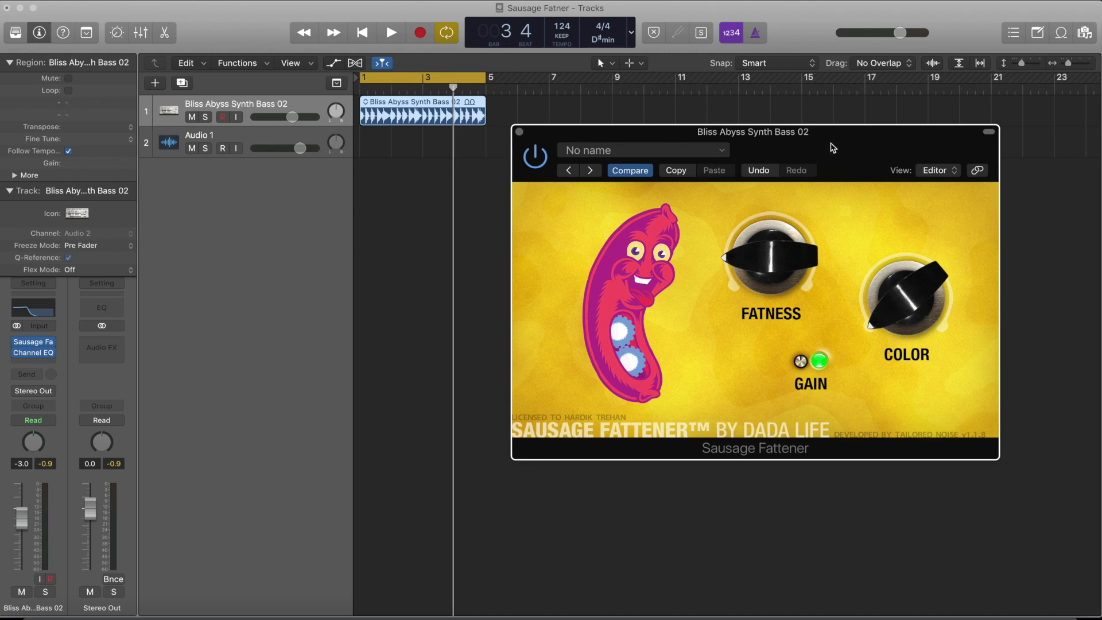
{"action": "left_click_drag", "start_coordinate": [833, 148], "coordinate": [813, 167]}
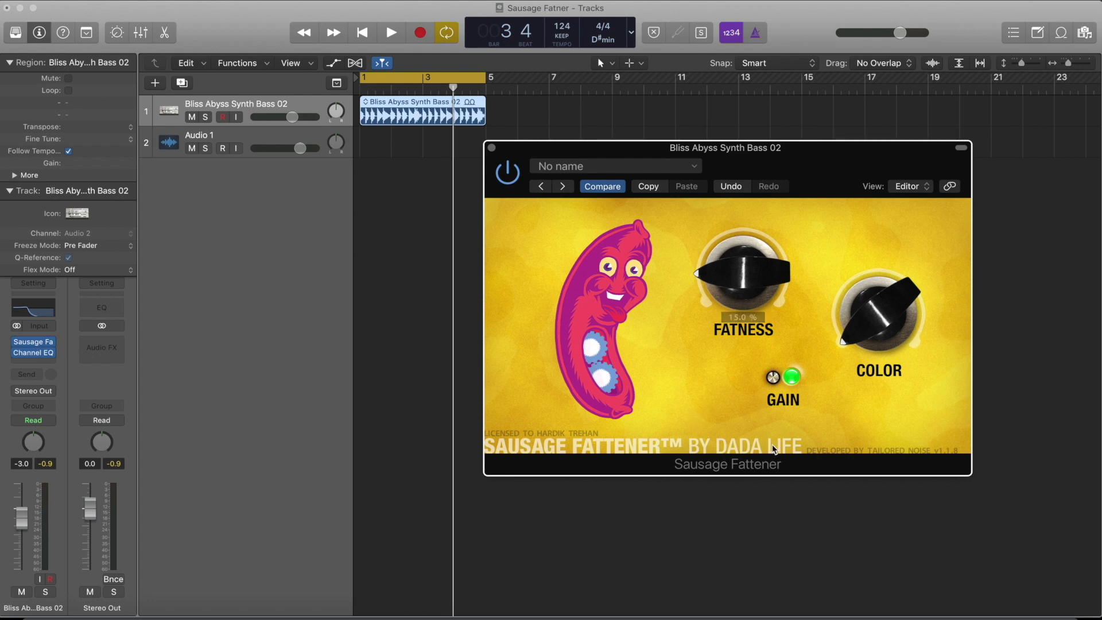
{"action": "left_click_drag", "start_coordinate": [836, 168], "coordinate": [725, 98]}
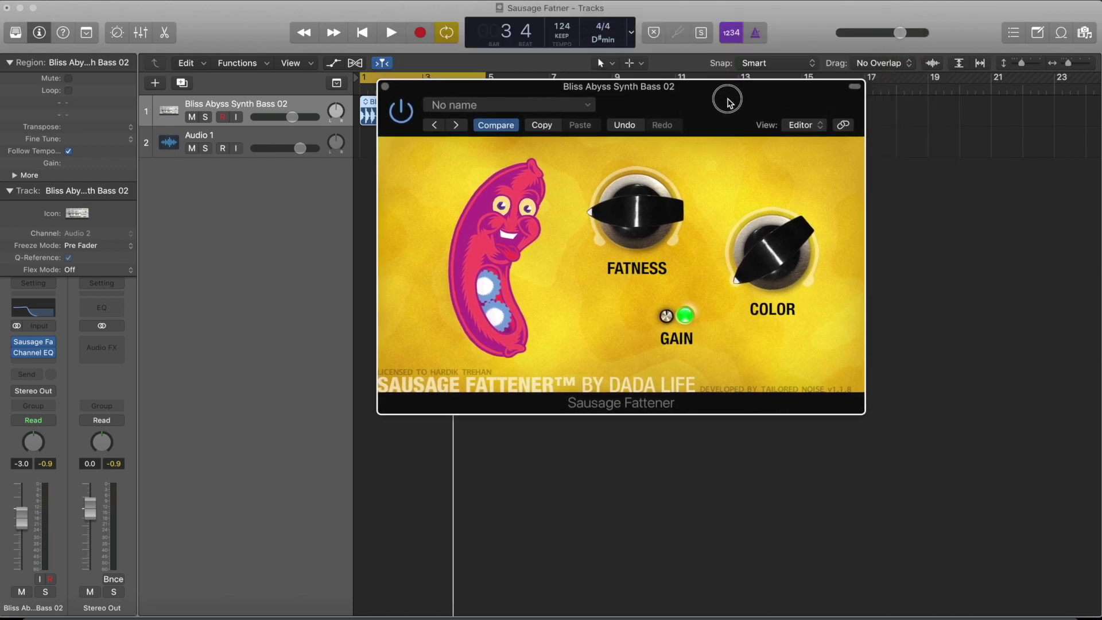